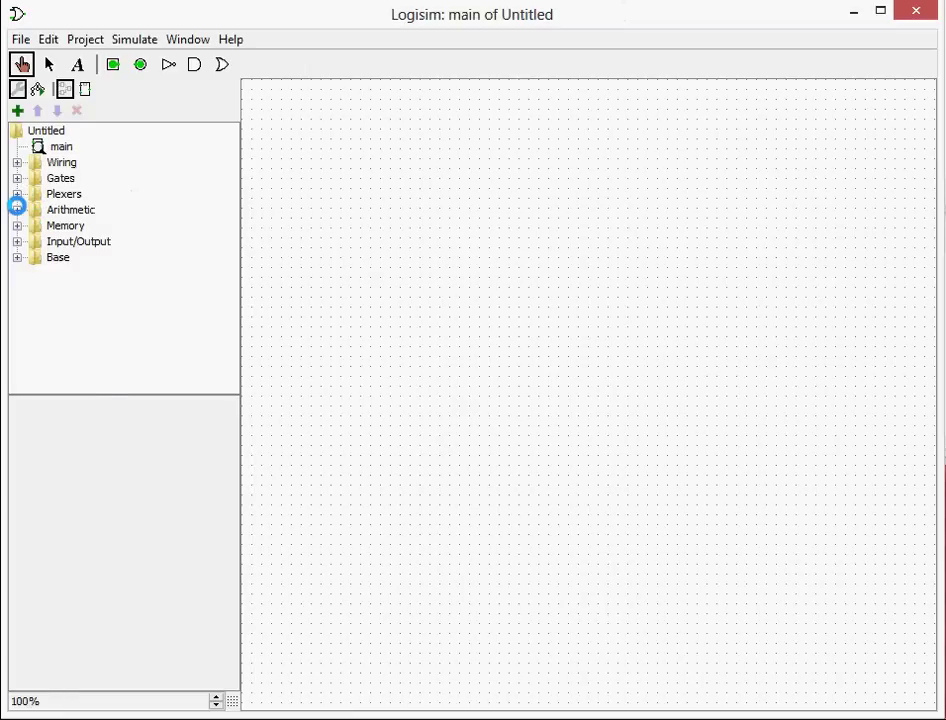
# Place a Medium-size AND gate on the canvas.
pyautogui.click(17, 207)
pyautogui.click(17, 207)
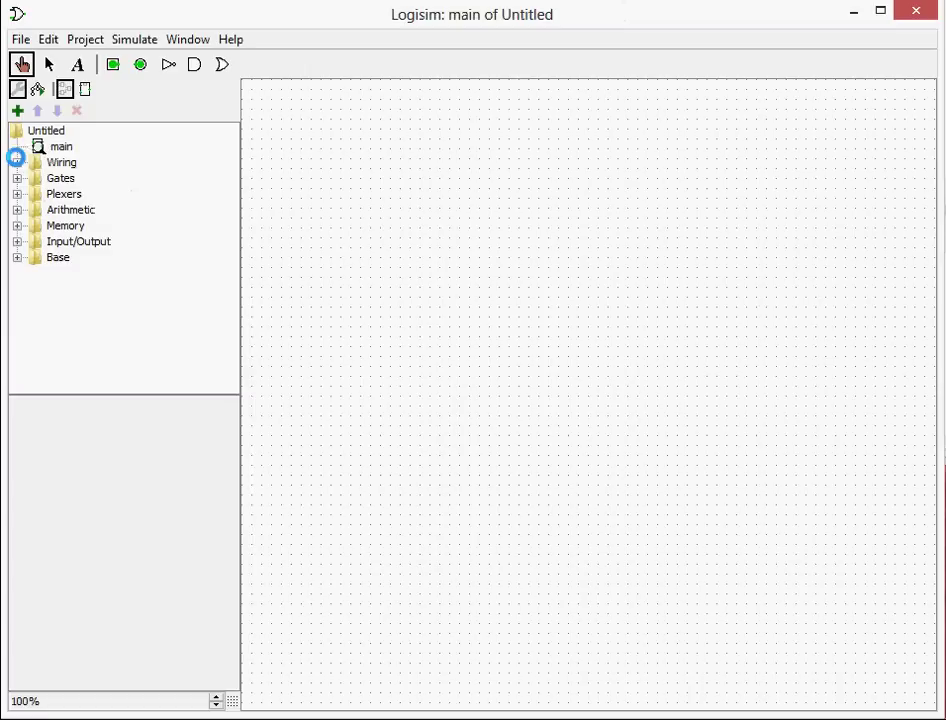
pyautogui.click(17, 178)
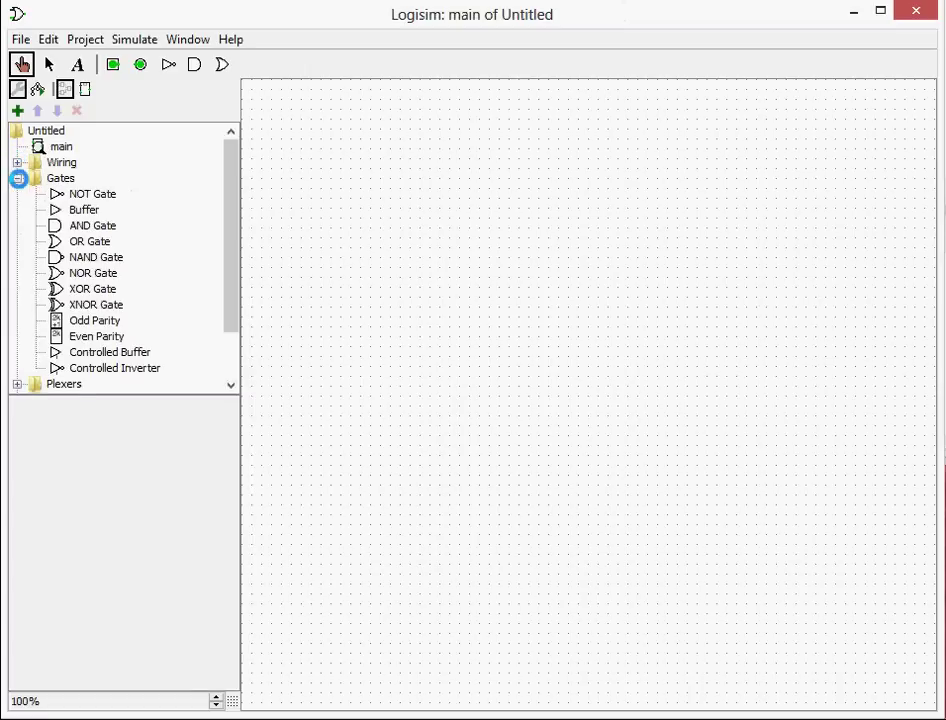
pyautogui.click(91, 222)
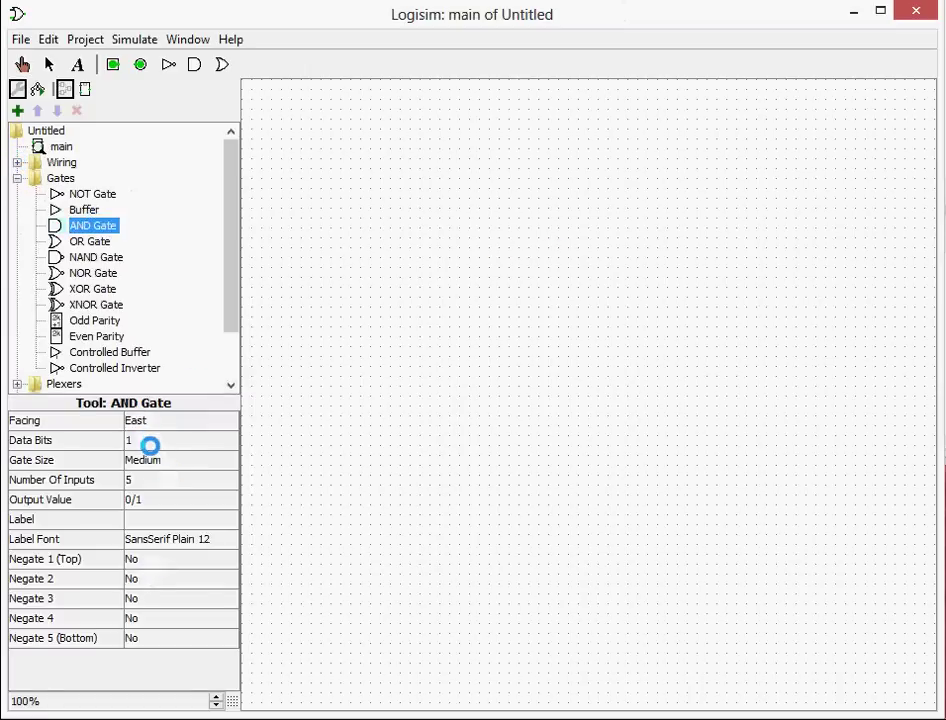
pyautogui.click(148, 460)
pyautogui.click(165, 458)
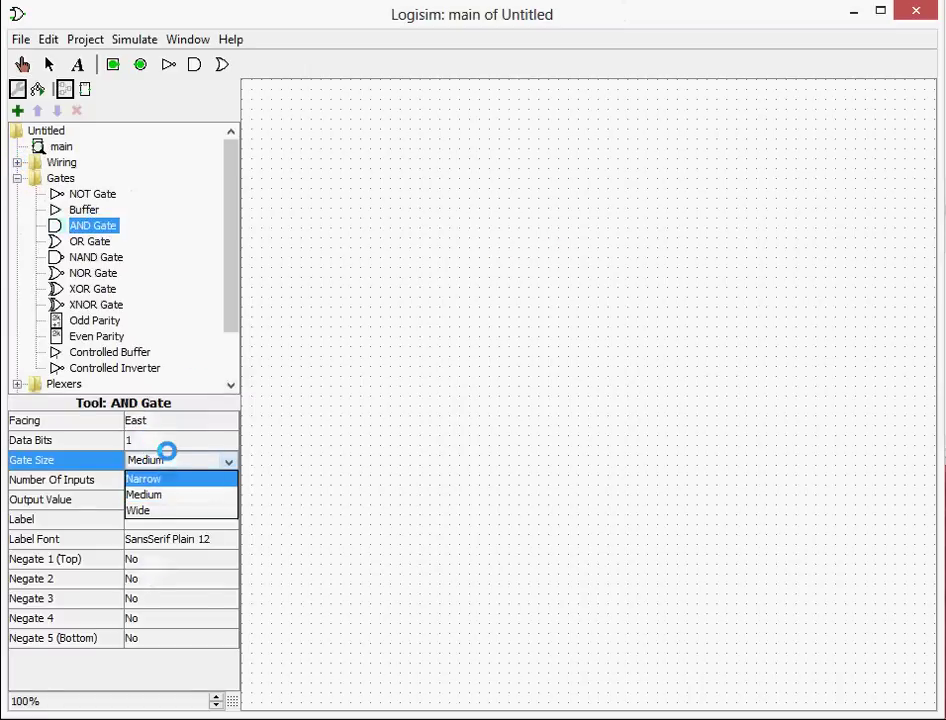
pyautogui.click(165, 454)
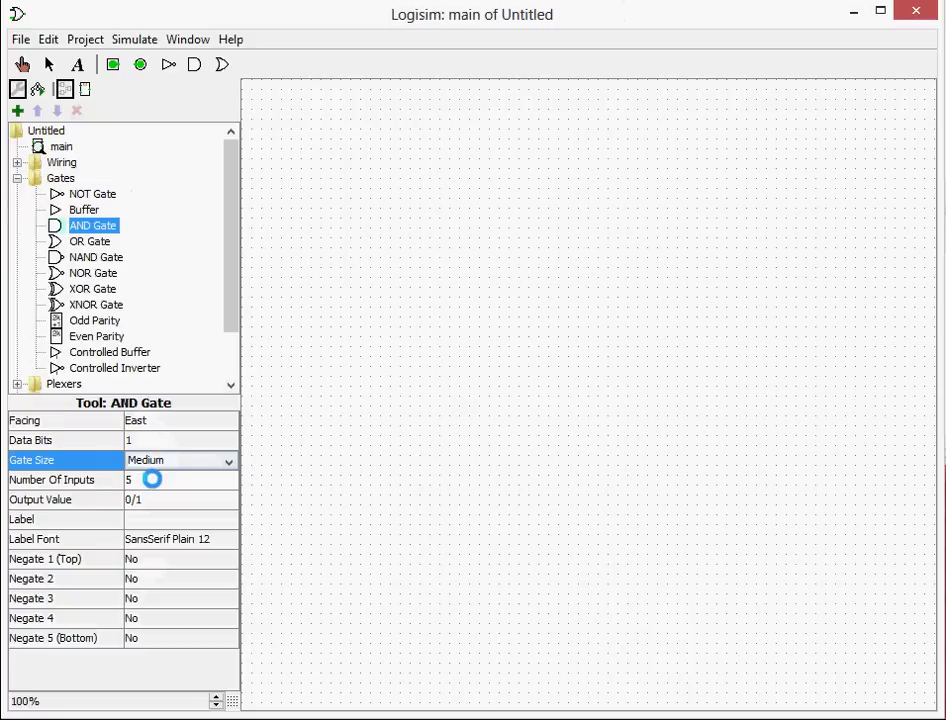
pyautogui.click(499, 278)
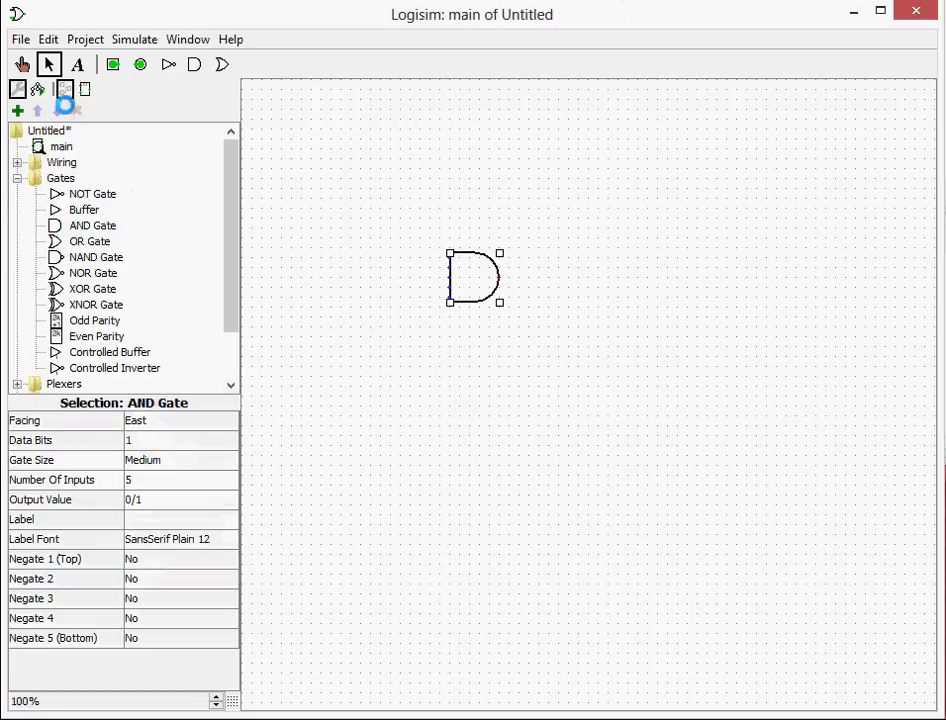
# Place five input pins stacked to the left of the AND gate.
pyautogui.click(113, 64)
pyautogui.click(380, 248)
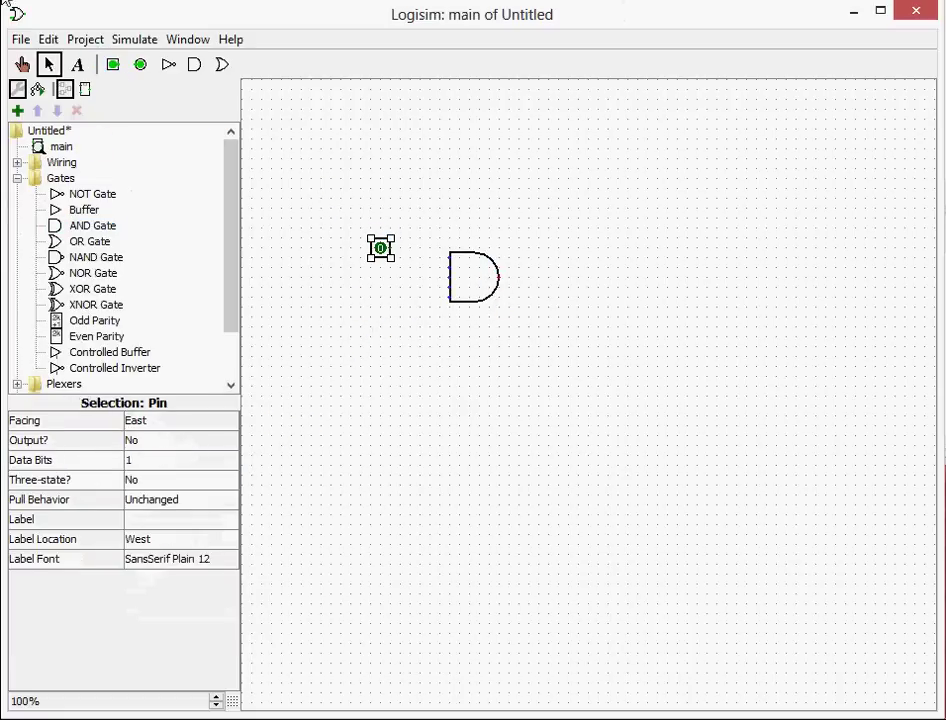
pyautogui.click(113, 64)
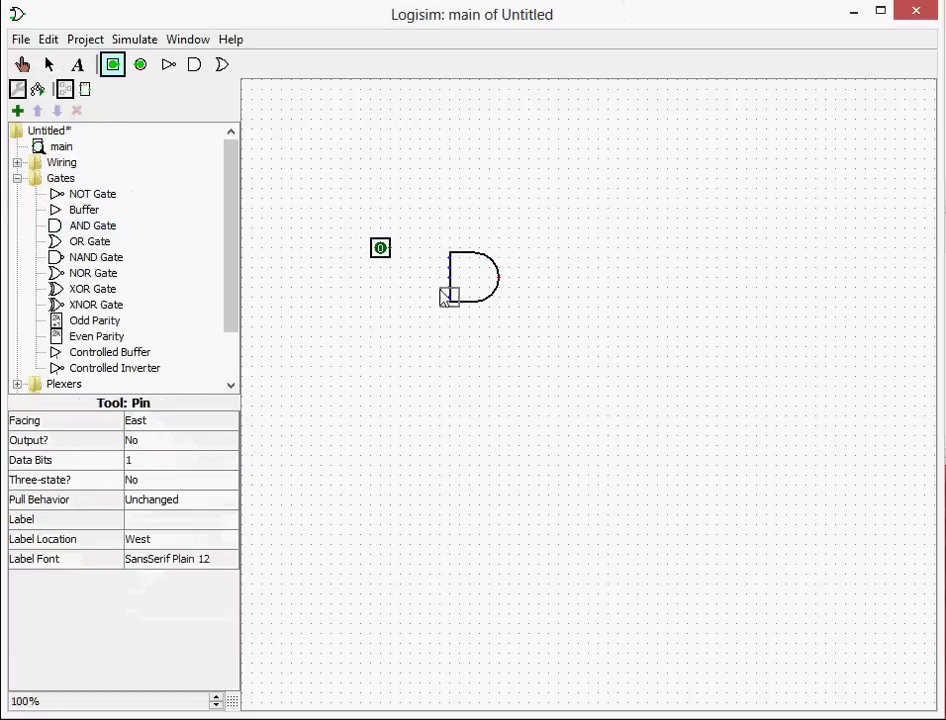
pyautogui.click(389, 268)
pyautogui.click(114, 65)
pyautogui.click(389, 288)
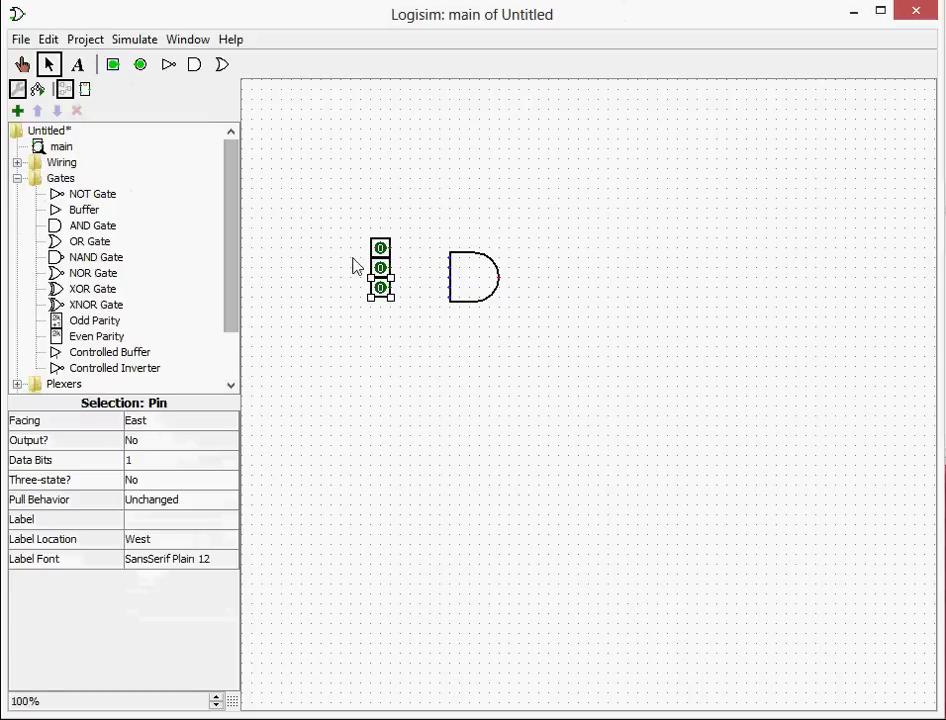
pyautogui.click(114, 66)
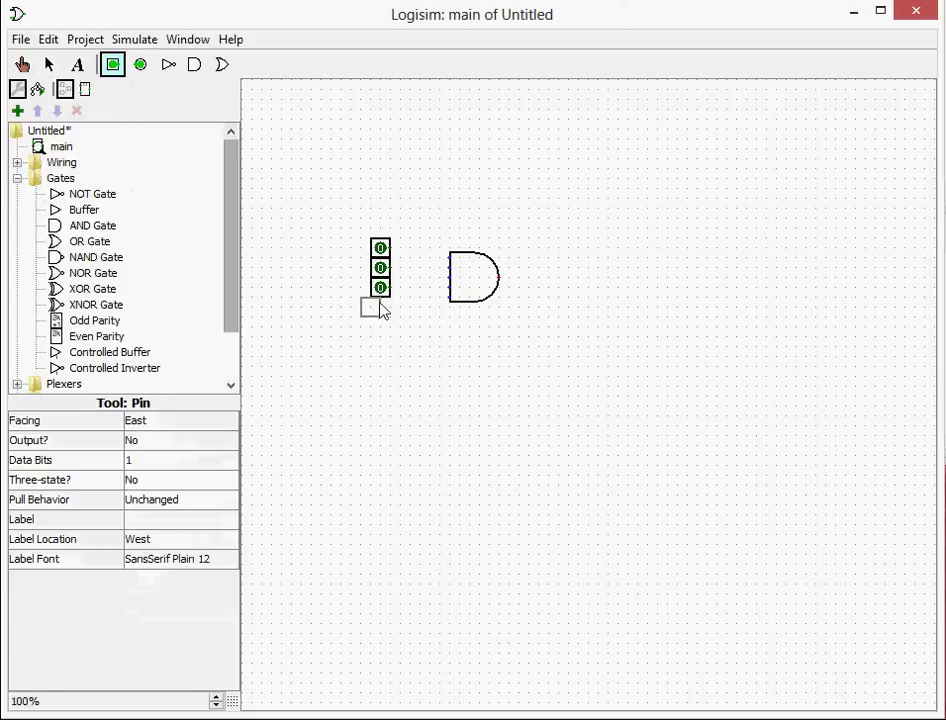
pyautogui.click(381, 309)
pyautogui.click(113, 64)
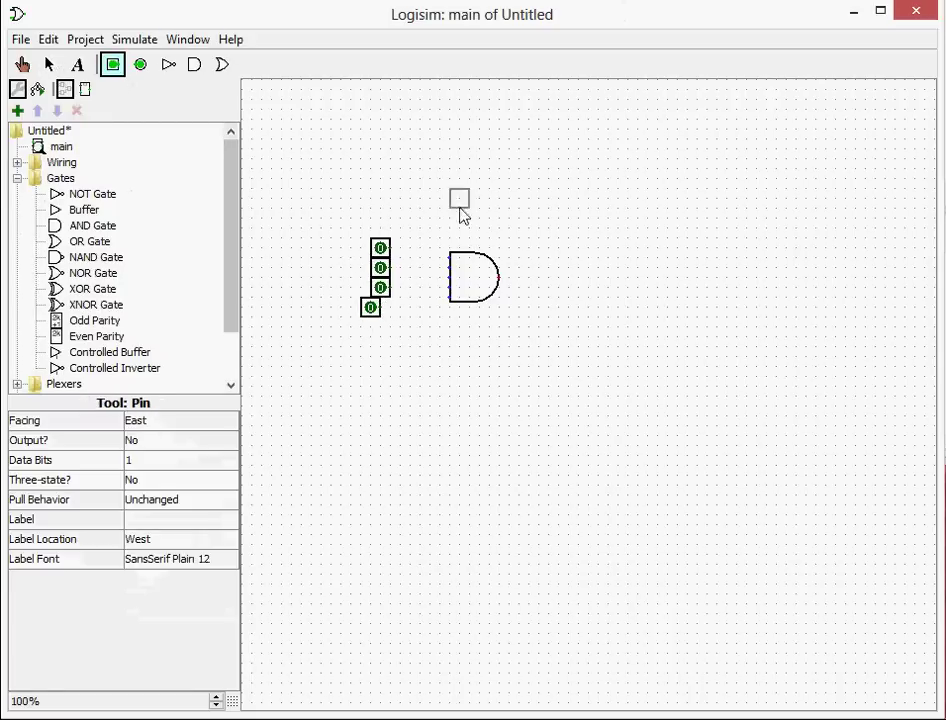
pyautogui.click(389, 229)
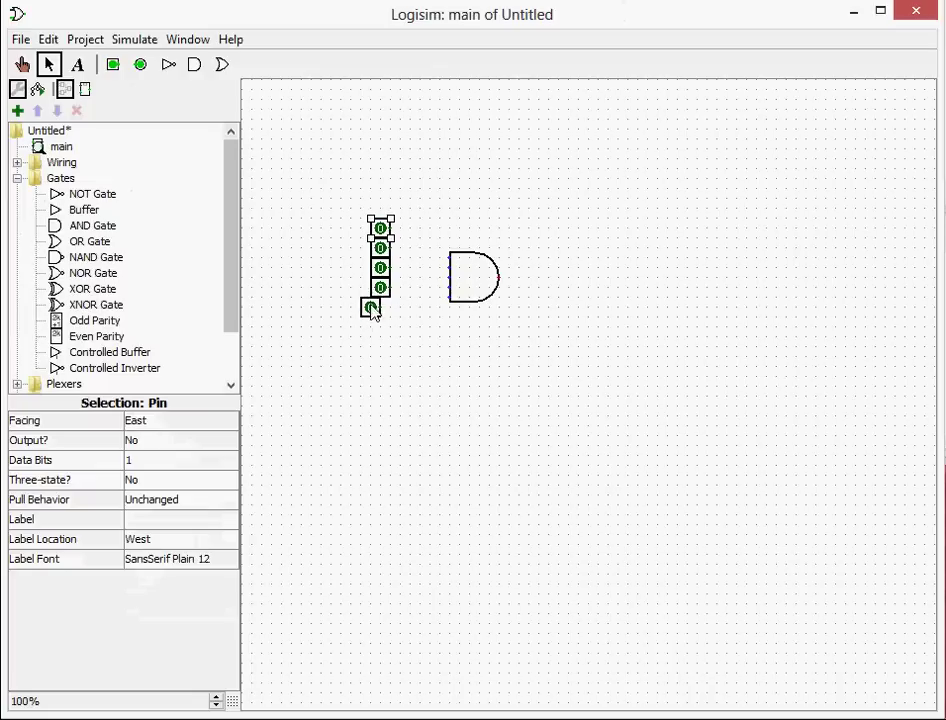
# Align the bottom pin, wire the pins into the AND gate inputs, and add a short output wire.
pyautogui.moveTo(371, 311)
pyautogui.mouseDown()
pyautogui.moveTo(453, 305)
pyautogui.moveTo(422, 312)
pyautogui.moveTo(452, 298)
pyautogui.mouseUp()
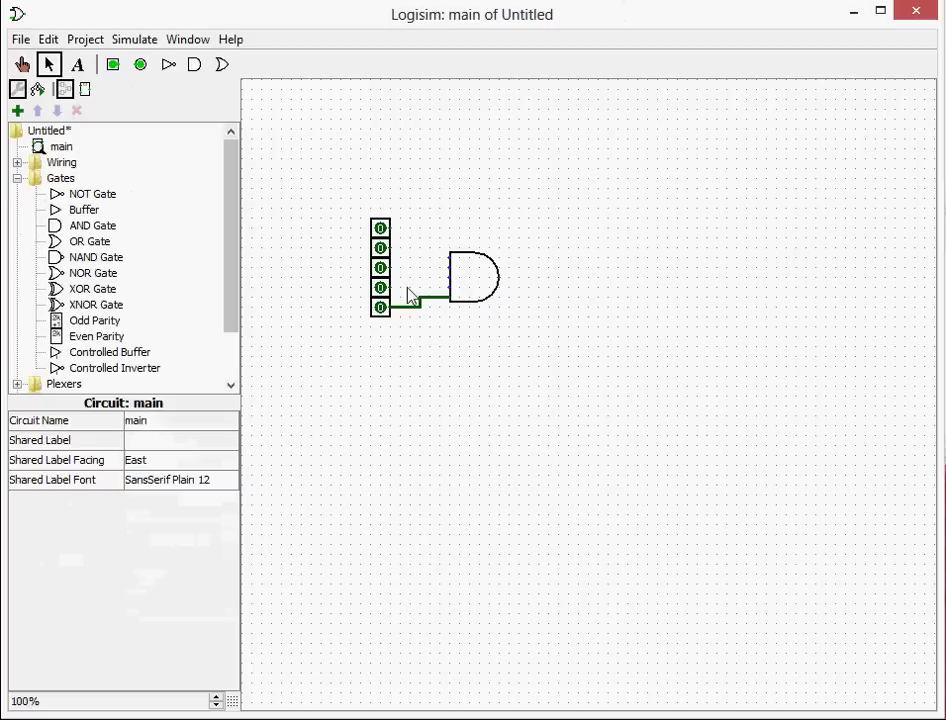
pyautogui.moveTo(390, 288); pyautogui.dragTo(450, 288)
pyautogui.moveTo(392, 268)
pyautogui.mouseDown()
pyautogui.moveTo(444, 287)
pyautogui.moveTo(410, 285)
pyautogui.moveTo(444, 287)
pyautogui.moveTo(418, 256)
pyautogui.moveTo(395, 252)
pyautogui.moveTo(437, 252)
pyautogui.moveTo(443, 264)
pyautogui.mouseUp()
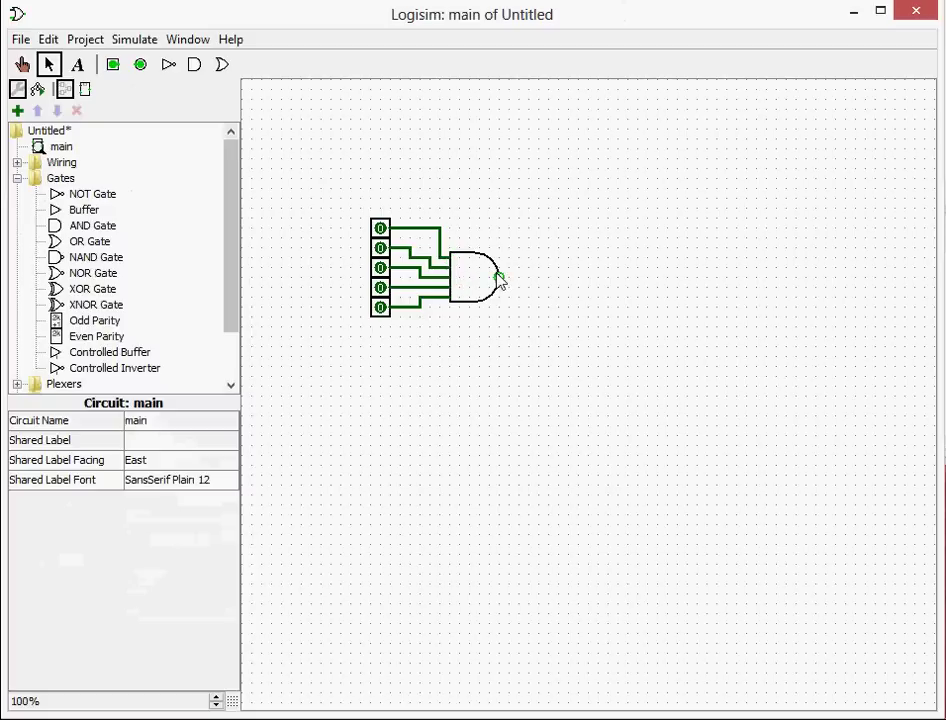
pyautogui.moveTo(498, 278); pyautogui.dragTo(518, 278)
pyautogui.moveTo(229, 230); pyautogui.dragTo(245, 317)
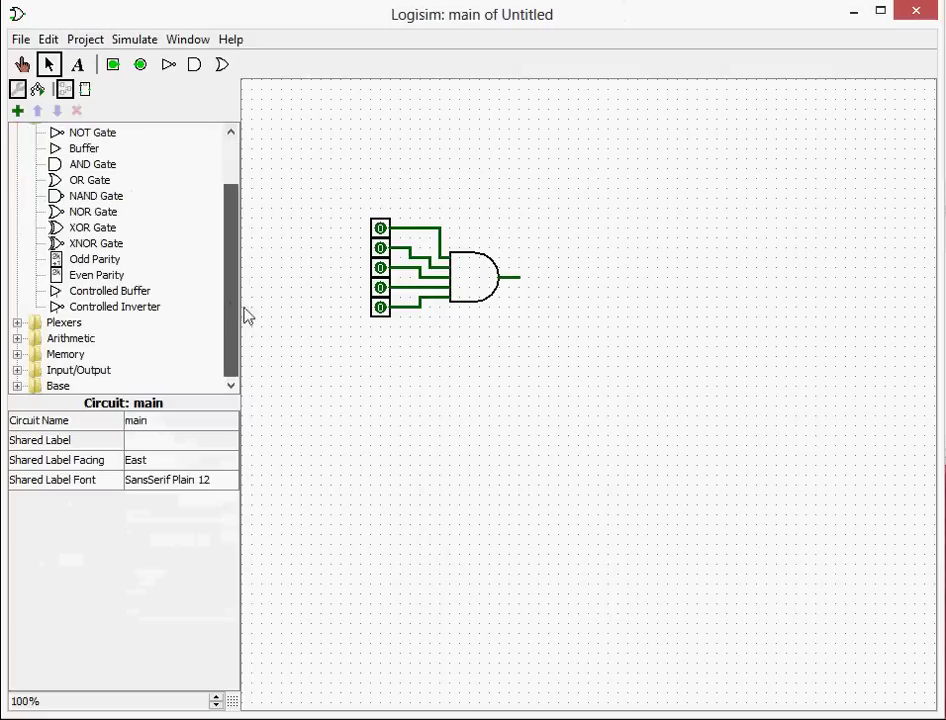
# Attach an LED from the Input/Output library to the AND gate's output.
pyautogui.click(17, 370)
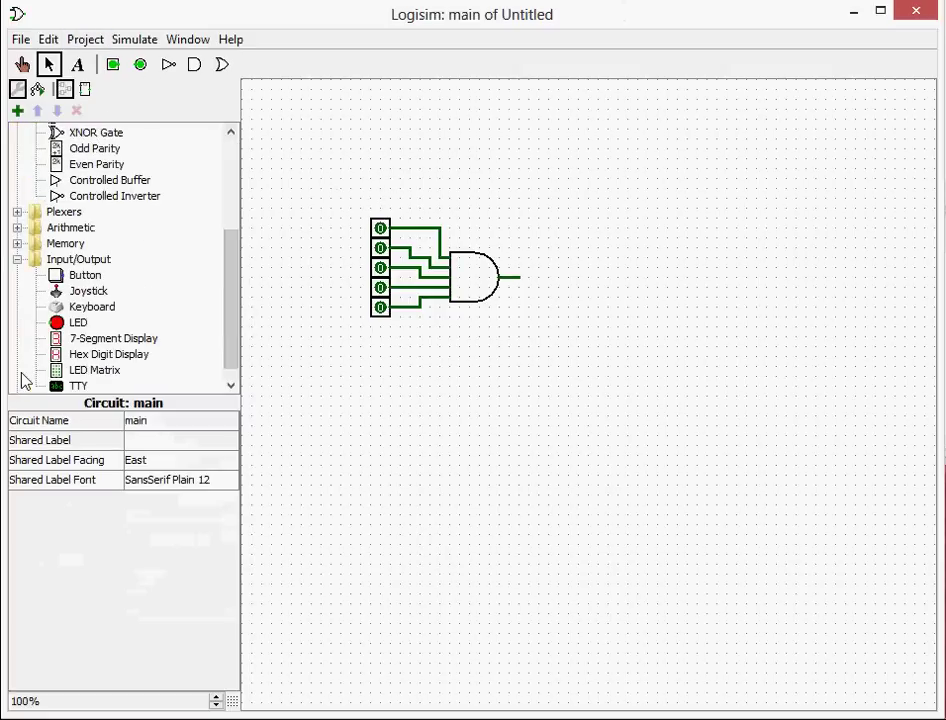
pyautogui.click(18, 260)
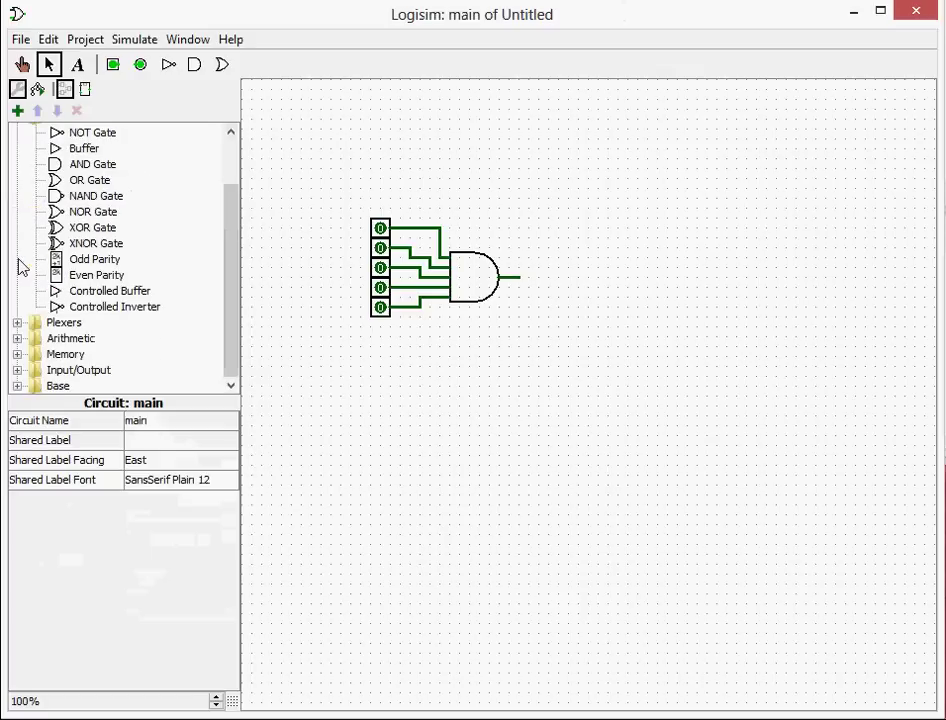
pyautogui.click(17, 371)
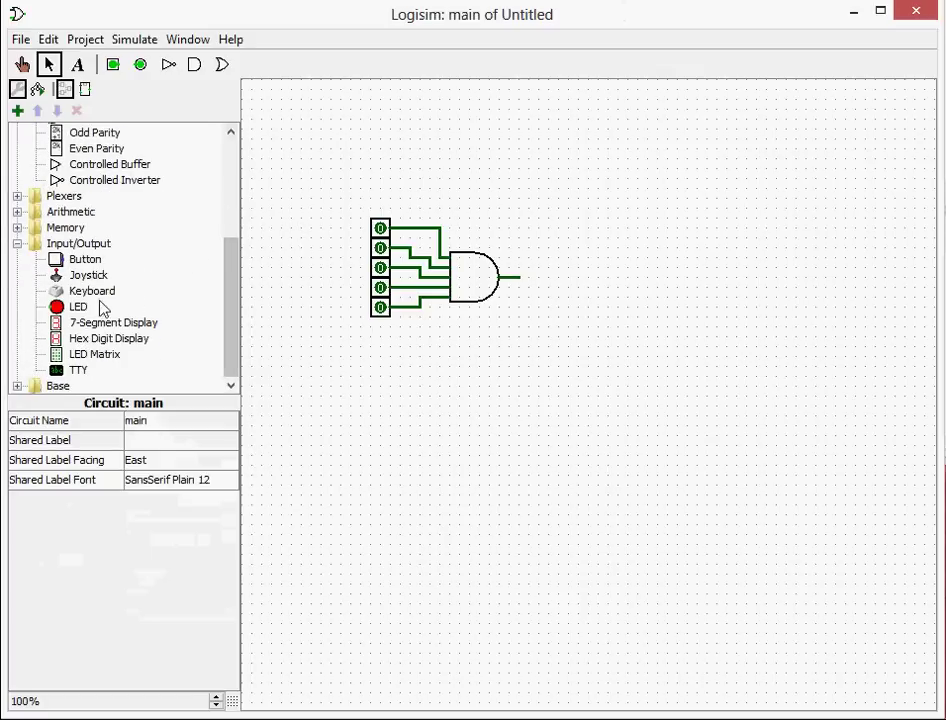
pyautogui.click(77, 306)
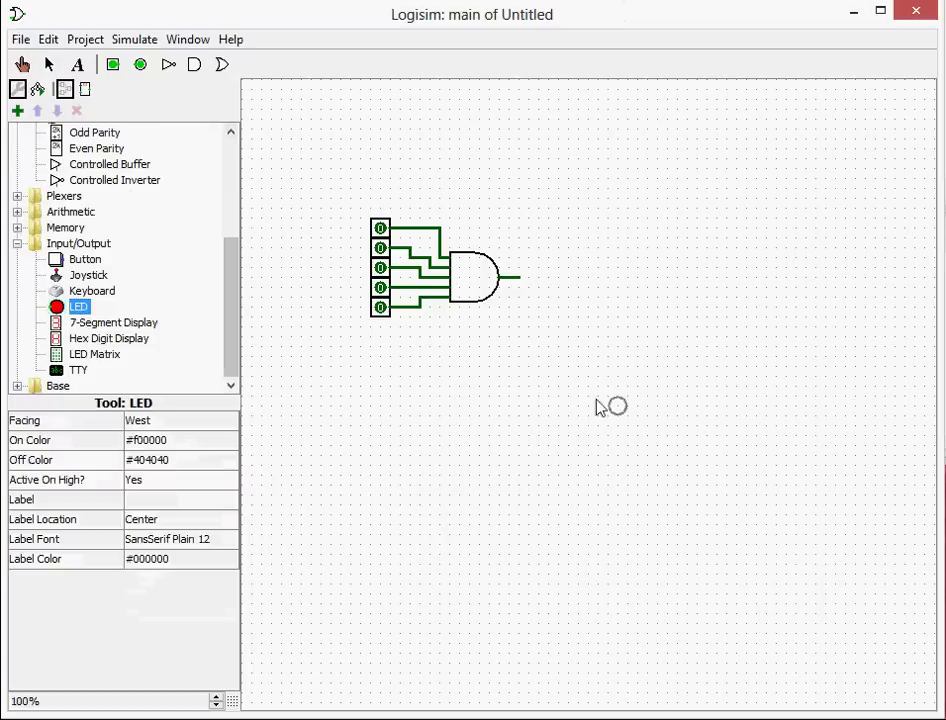
pyautogui.click(519, 285)
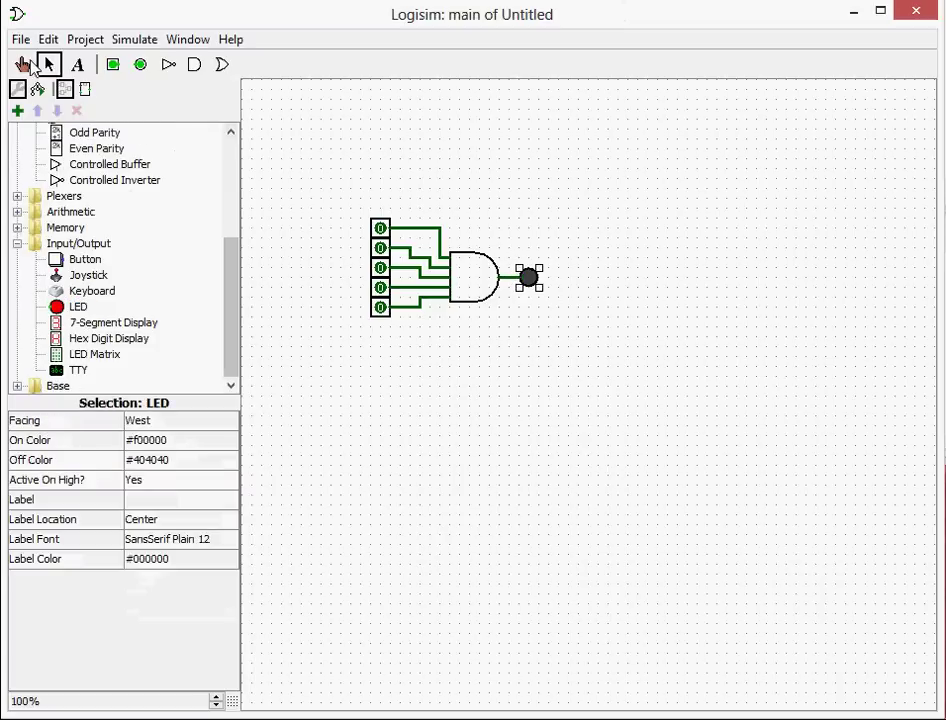
# Poke all five input pins to 1 so the LED lights, then select the AND gate.
pyautogui.click(21, 64)
pyautogui.click(380, 228)
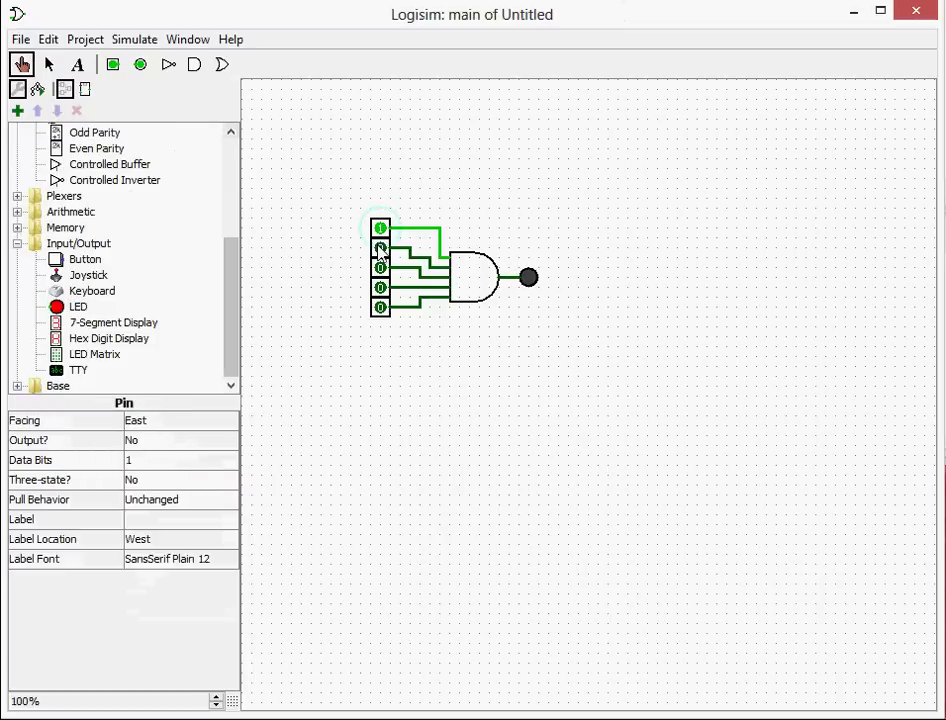
pyautogui.click(380, 248)
pyautogui.click(382, 269)
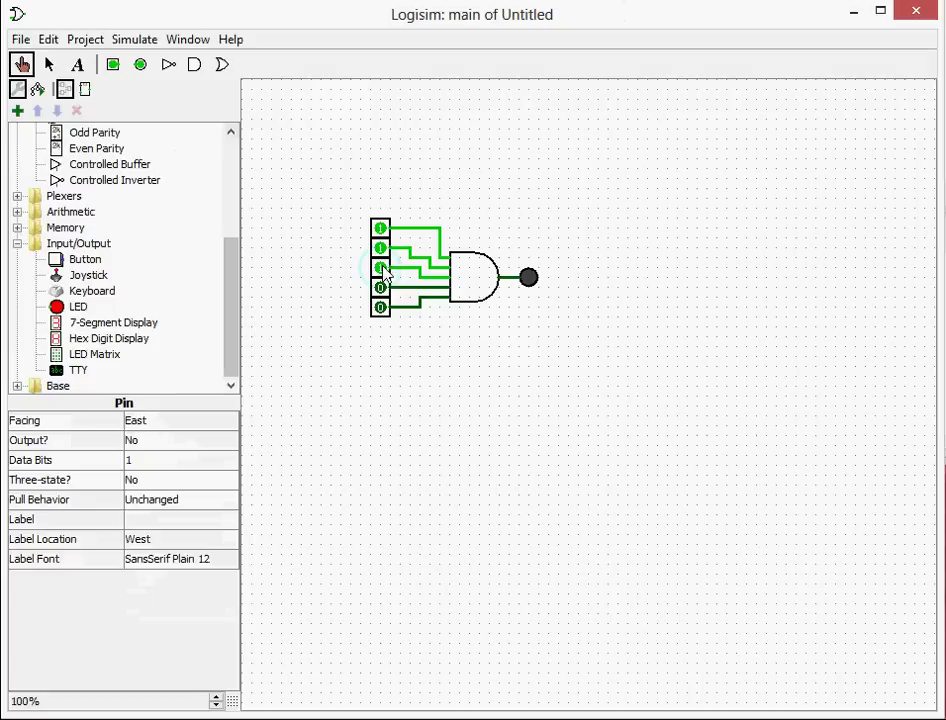
pyautogui.click(383, 269)
pyautogui.click(381, 268)
pyautogui.click(381, 288)
pyautogui.click(381, 307)
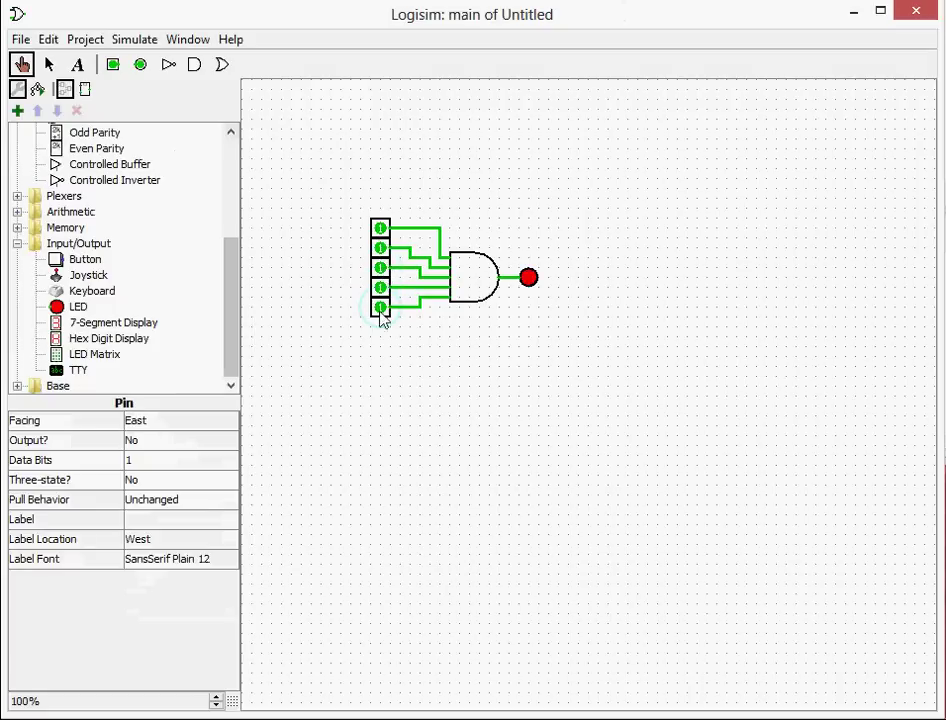
pyautogui.click(49, 65)
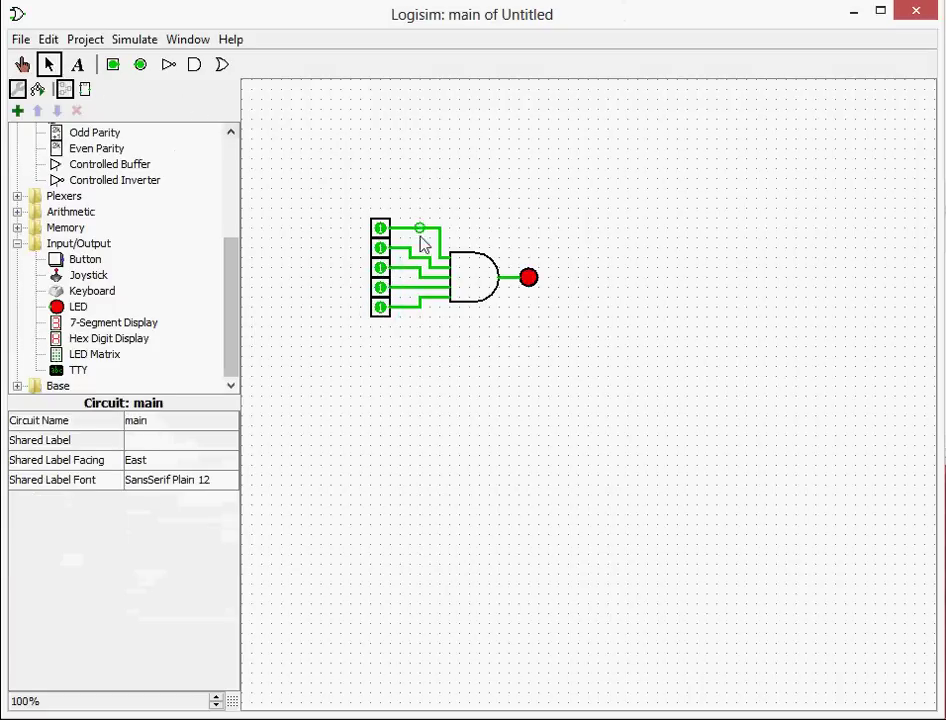
pyautogui.click(470, 283)
# Replace the AND gate with an OR gate in the same spot.
pyautogui.press('Delete')
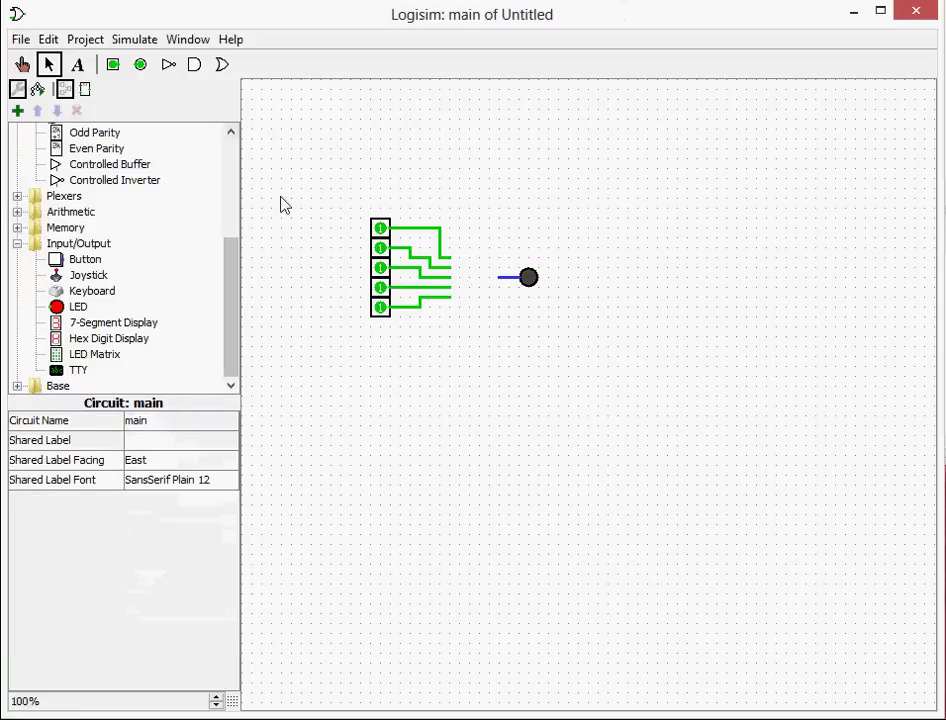
pyautogui.scroll(2, 207, 287)
pyautogui.scroll(-2, 152, 359)
pyautogui.scroll(3, 112, 315)
pyautogui.scroll(1, 110, 300)
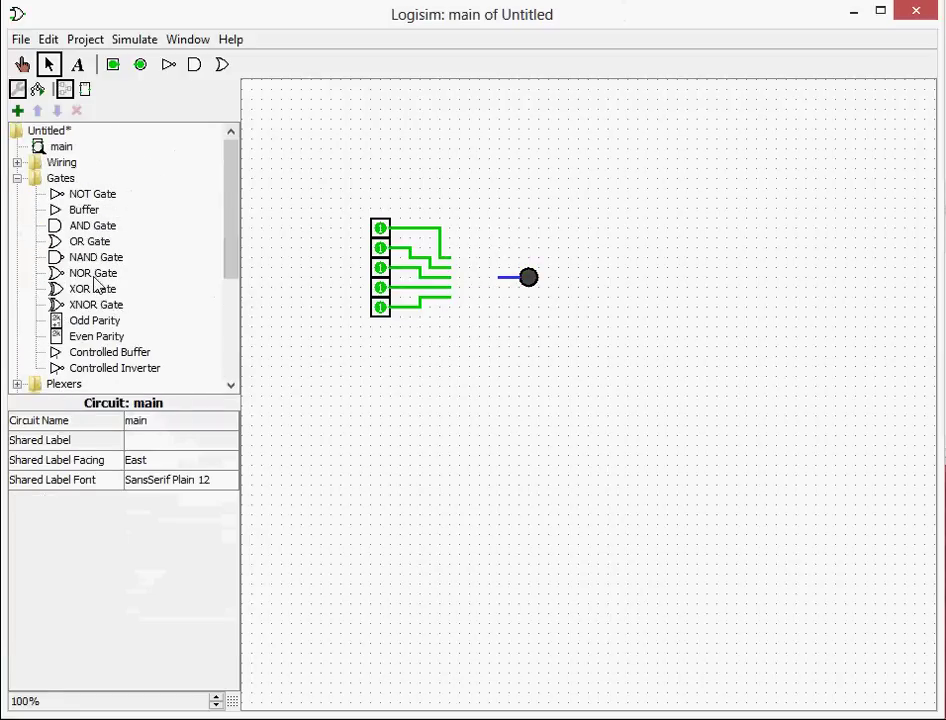
pyautogui.click(88, 241)
pyautogui.click(500, 285)
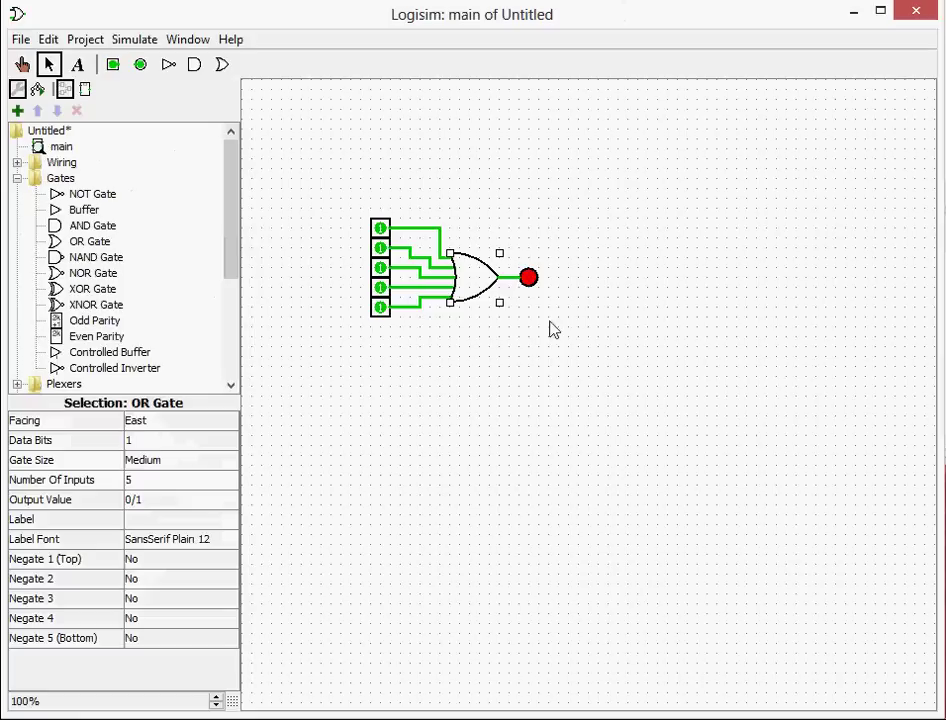
# Switch all five input pins to 0 with the Poke tool.
pyautogui.click(22, 64)
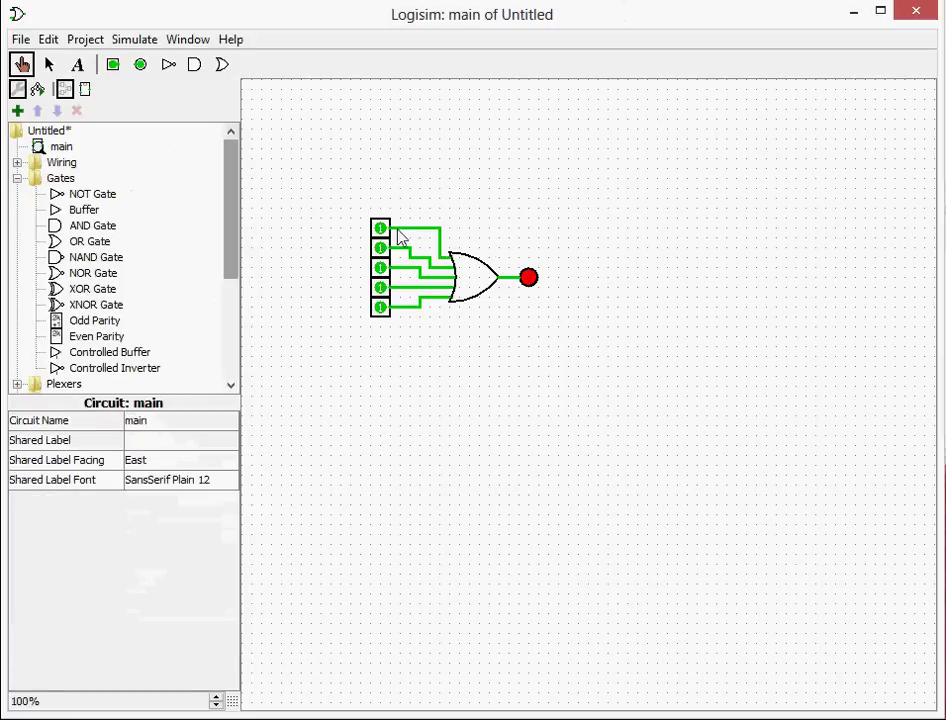
pyautogui.click(380, 228)
pyautogui.click(381, 267)
pyautogui.click(380, 248)
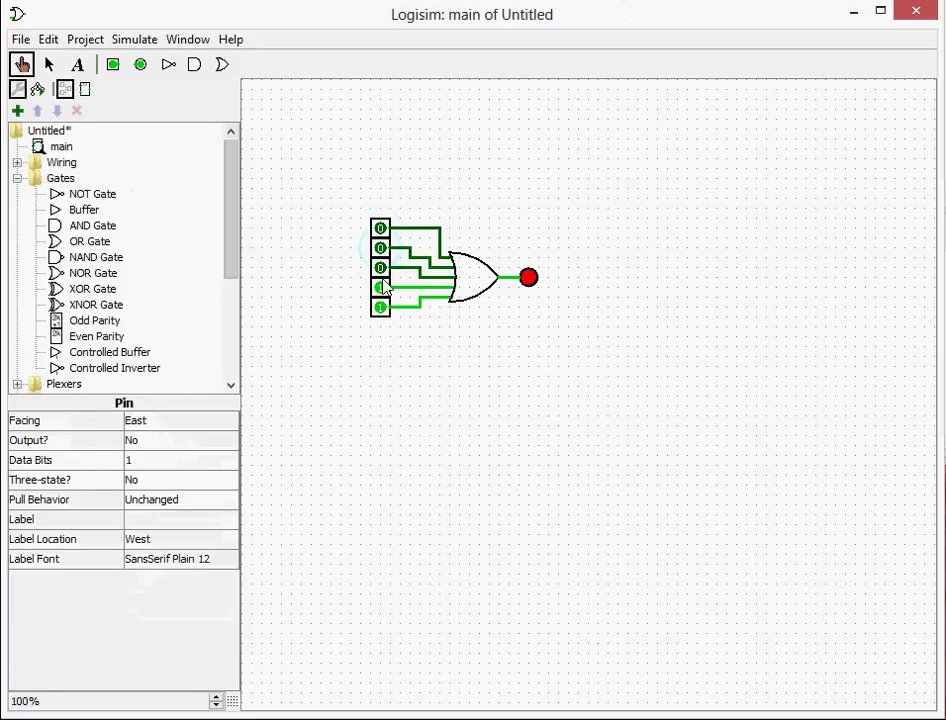
pyautogui.click(380, 287)
pyautogui.click(380, 307)
# Try several input combinations on the OR gate, ending with every pin at 0 and the LED off.
pyautogui.click(381, 307)
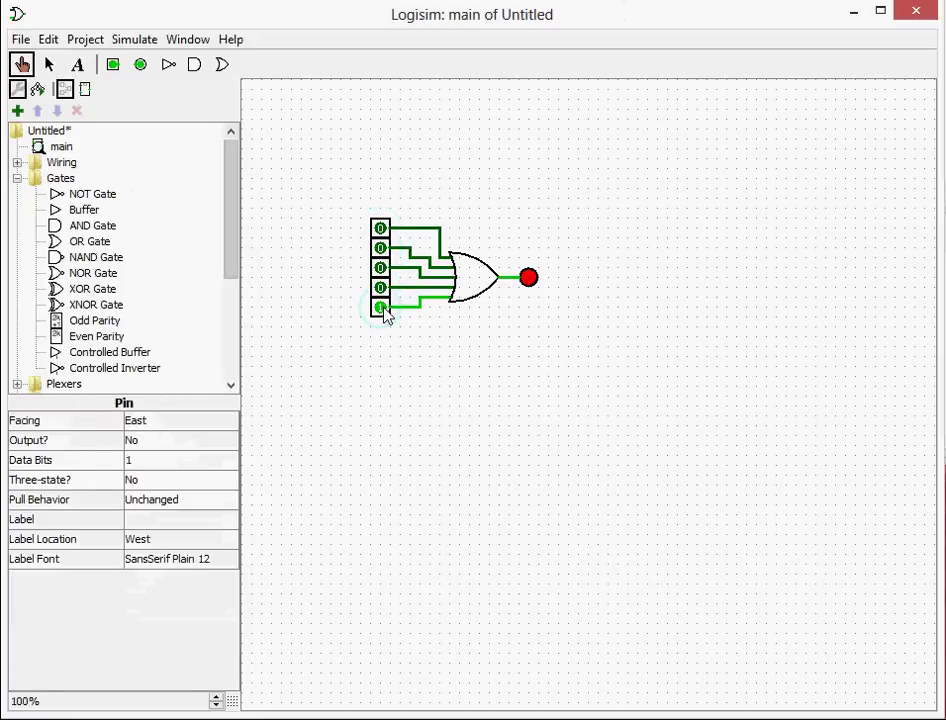
pyautogui.click(381, 307)
pyautogui.click(380, 287)
pyautogui.click(380, 267)
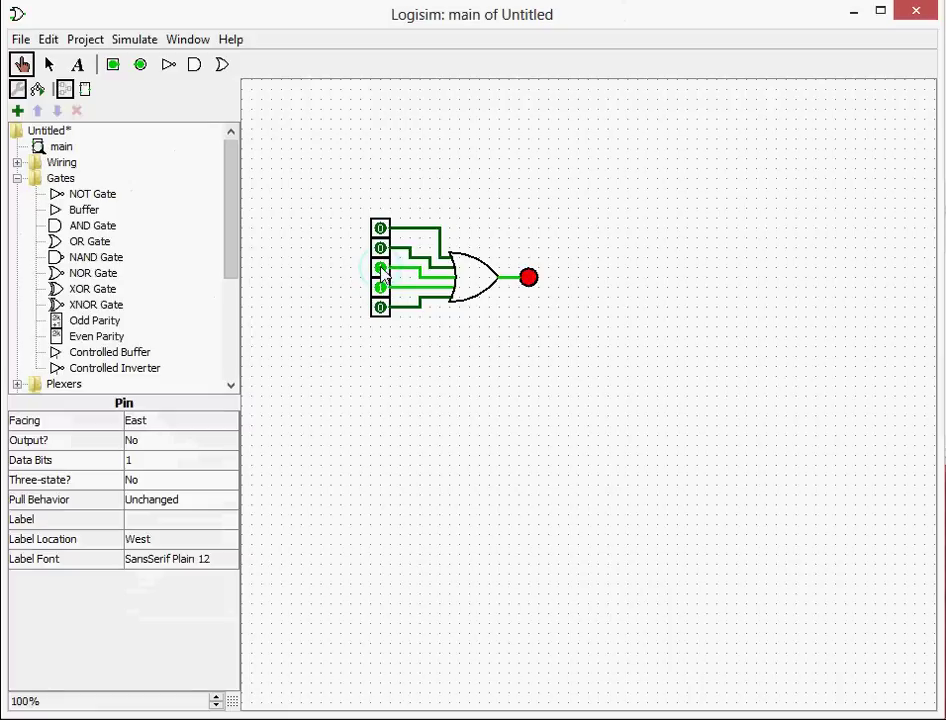
pyautogui.click(381, 268)
pyautogui.click(381, 287)
pyautogui.click(381, 288)
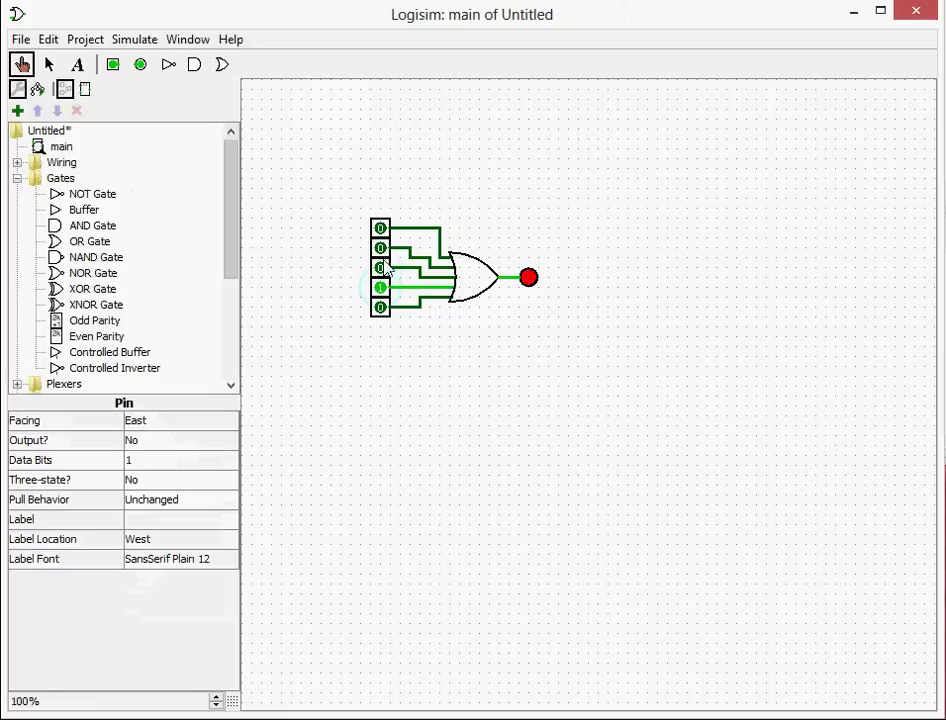
pyautogui.click(381, 267)
pyautogui.click(381, 248)
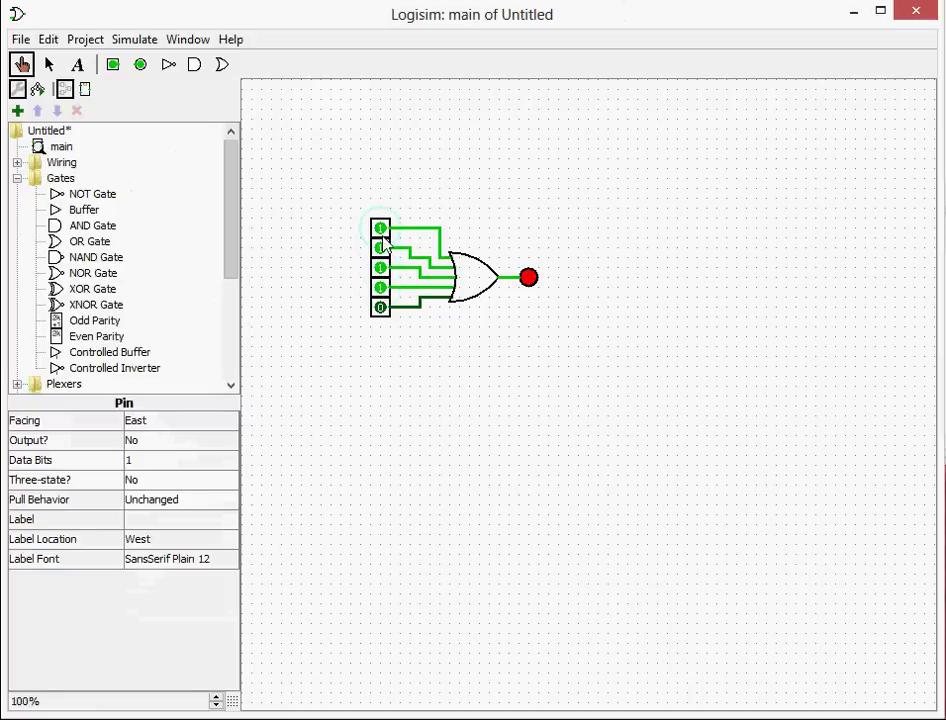
pyautogui.click(380, 261)
pyautogui.click(381, 248)
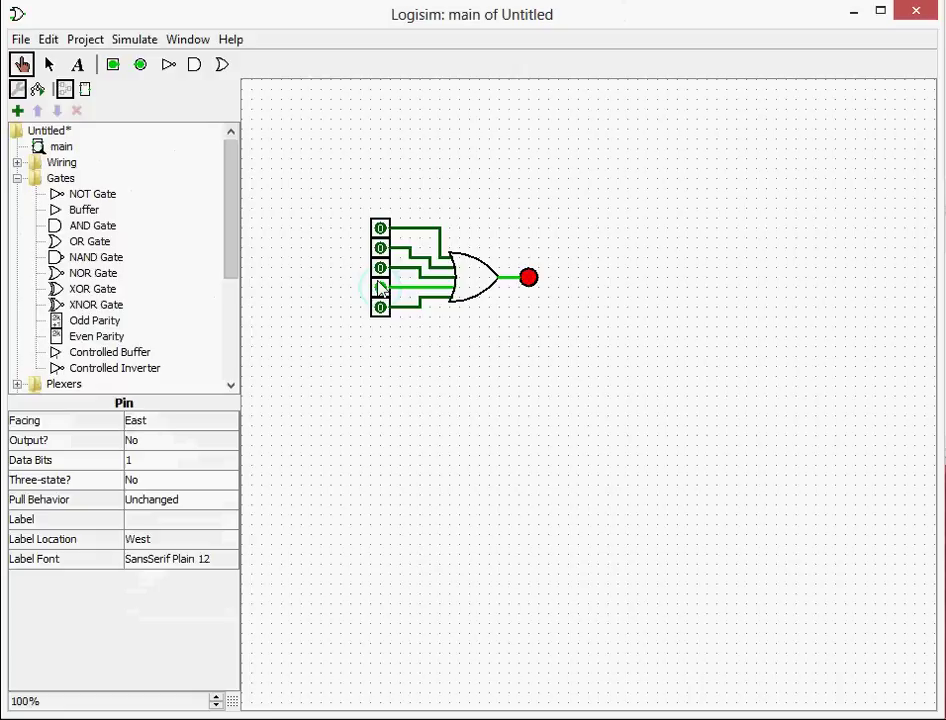
pyautogui.click(381, 288)
pyautogui.click(48, 64)
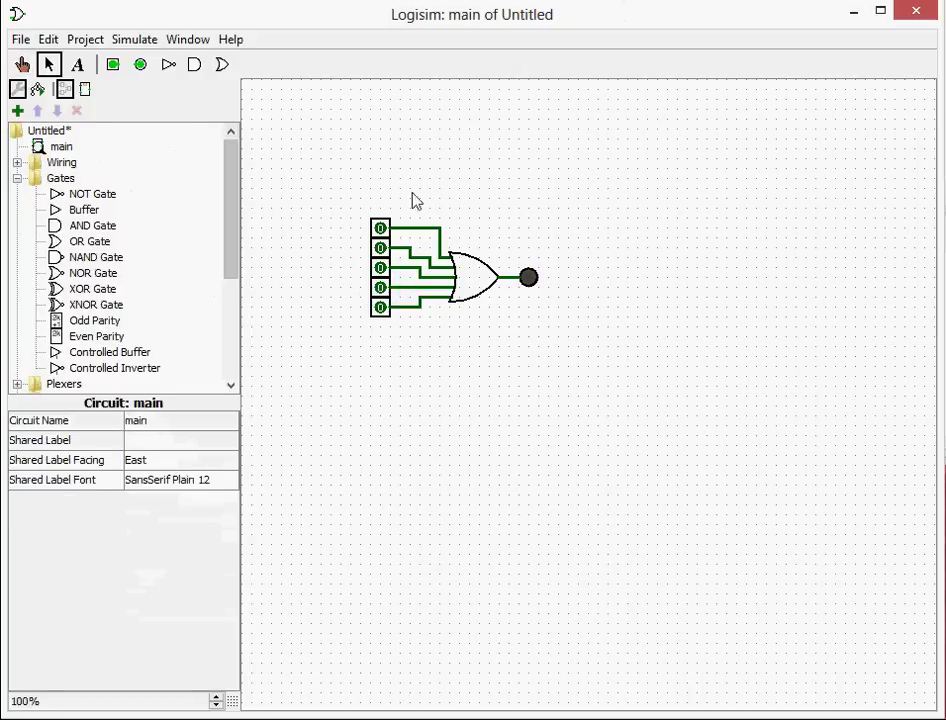
# Delete the OR gate, leaving the pin wires and LED unconnected.
pyautogui.click(481, 286)
pyautogui.press('Delete')
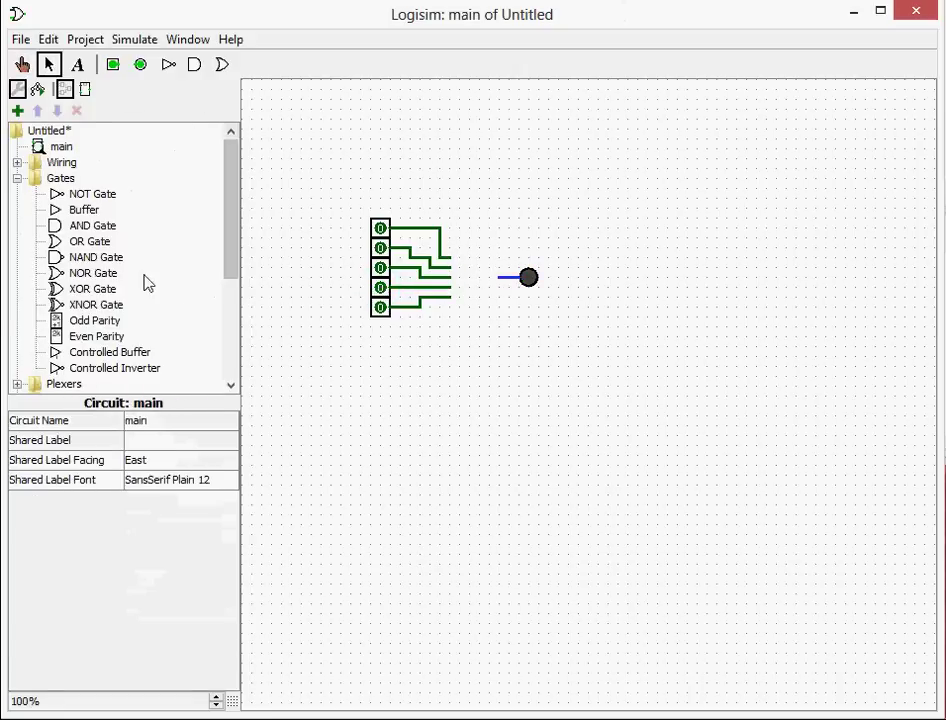
pyautogui.scroll(-2, 146, 284)
# Inspect the Controlled Buffer and NOT Gate settings, leaving the output value at 0/1.
pyautogui.click(108, 257)
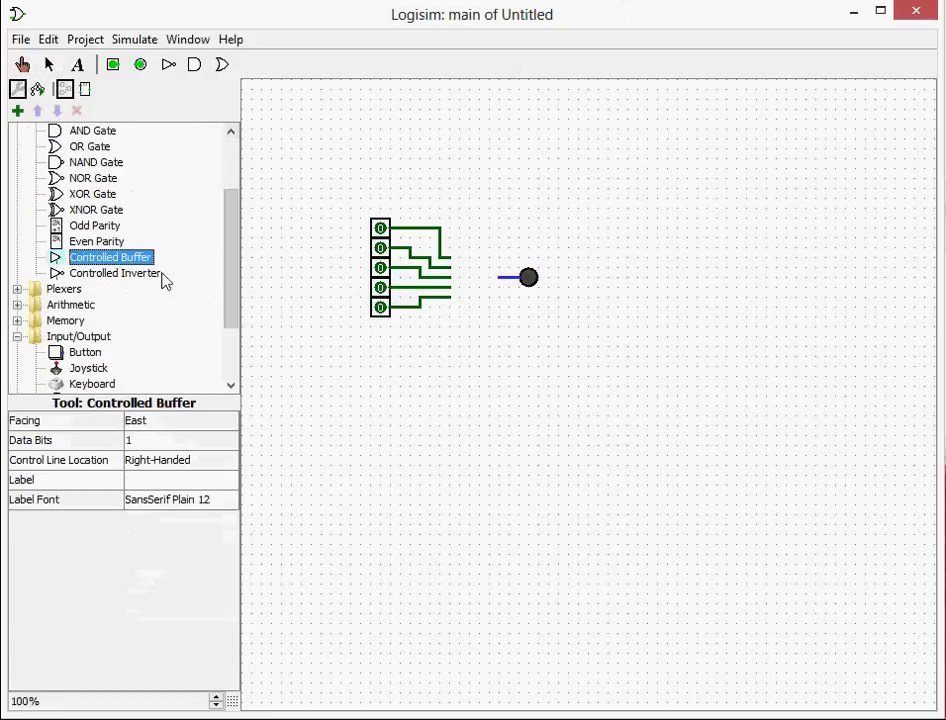
pyautogui.scroll(1, 95, 197)
pyautogui.click(90, 146)
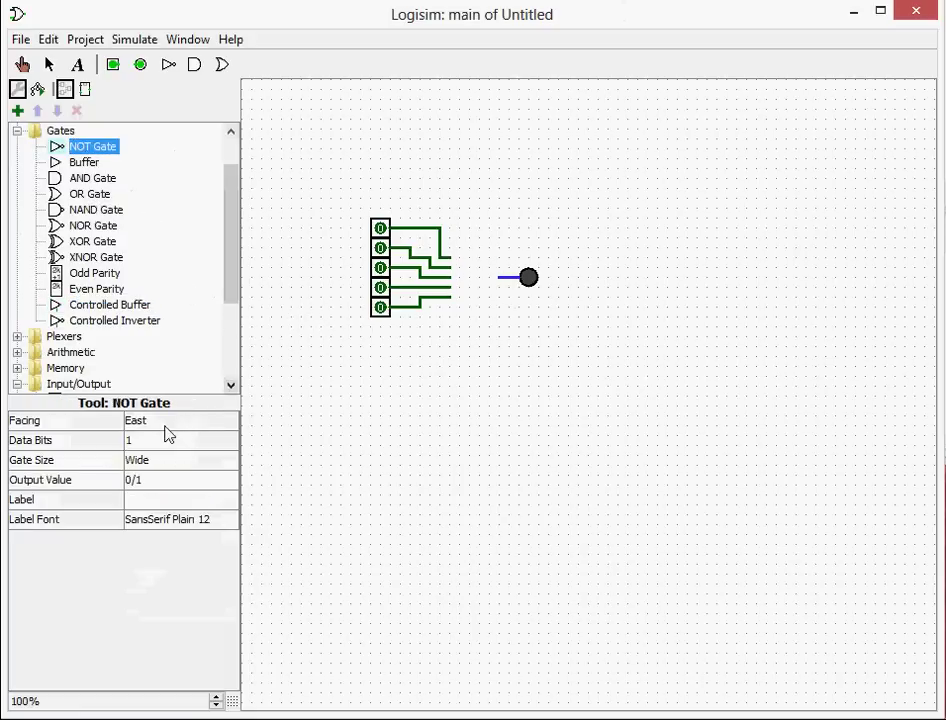
pyautogui.click(149, 481)
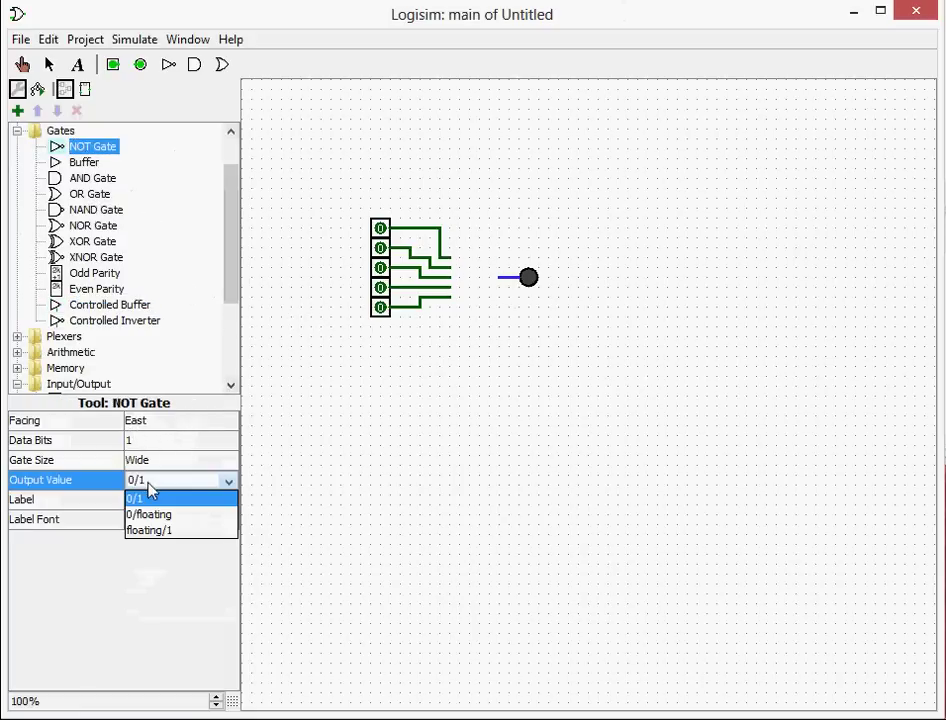
pyautogui.click(150, 495)
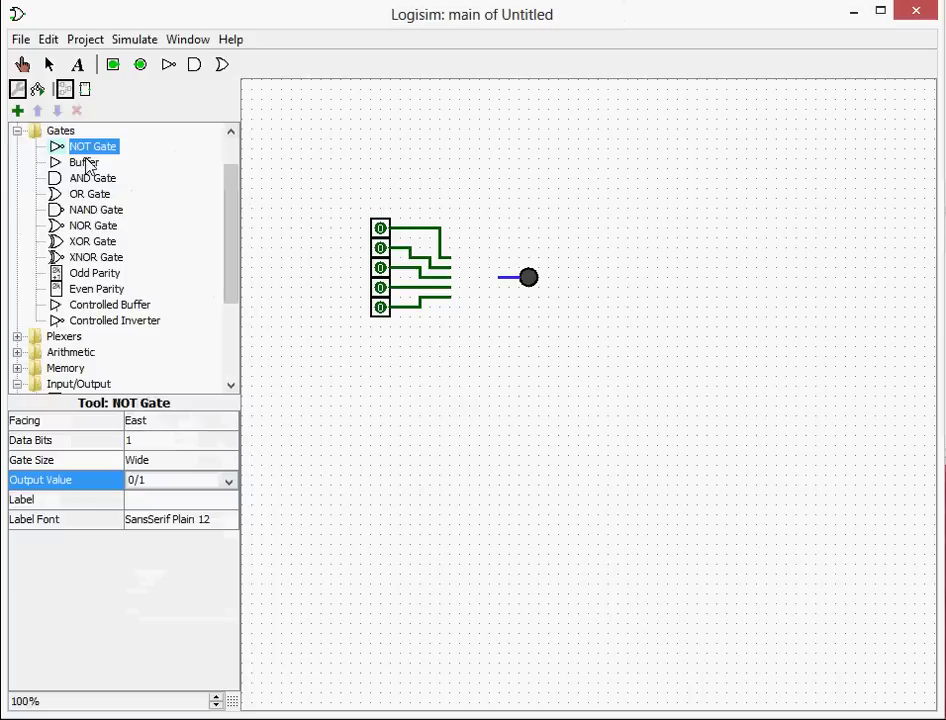
# Place an XOR gate between the input pins and the LED.
pyautogui.click(88, 243)
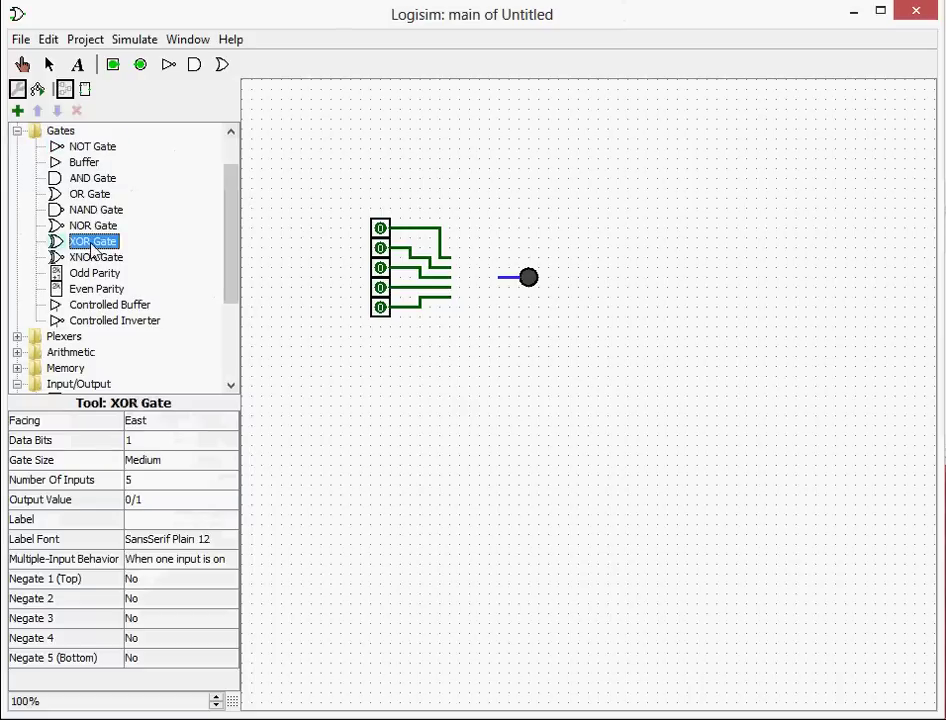
pyautogui.click(506, 281)
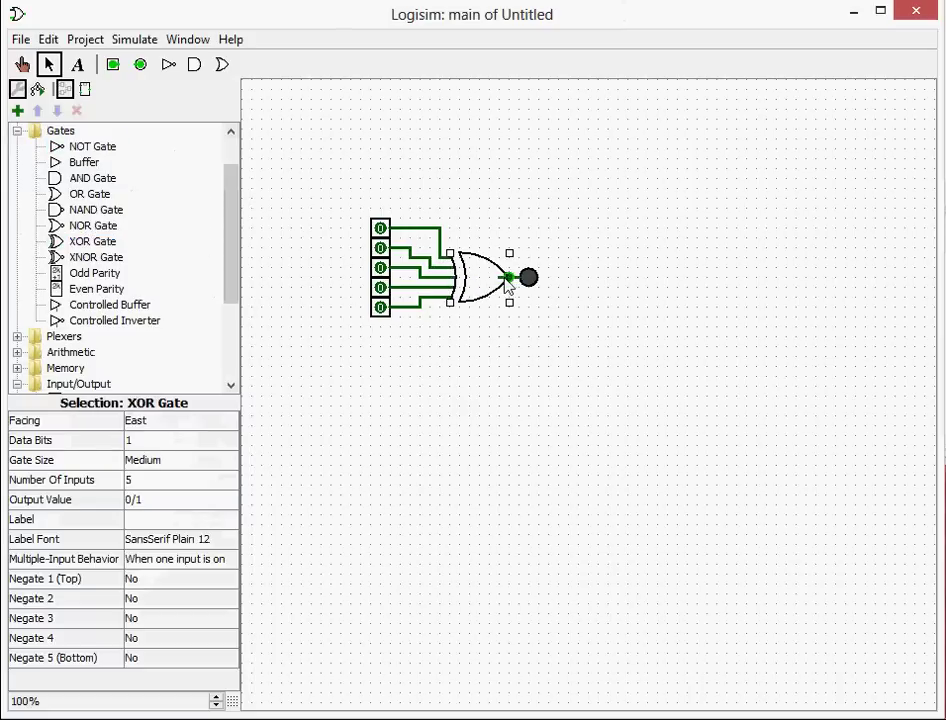
pyautogui.click(524, 284)
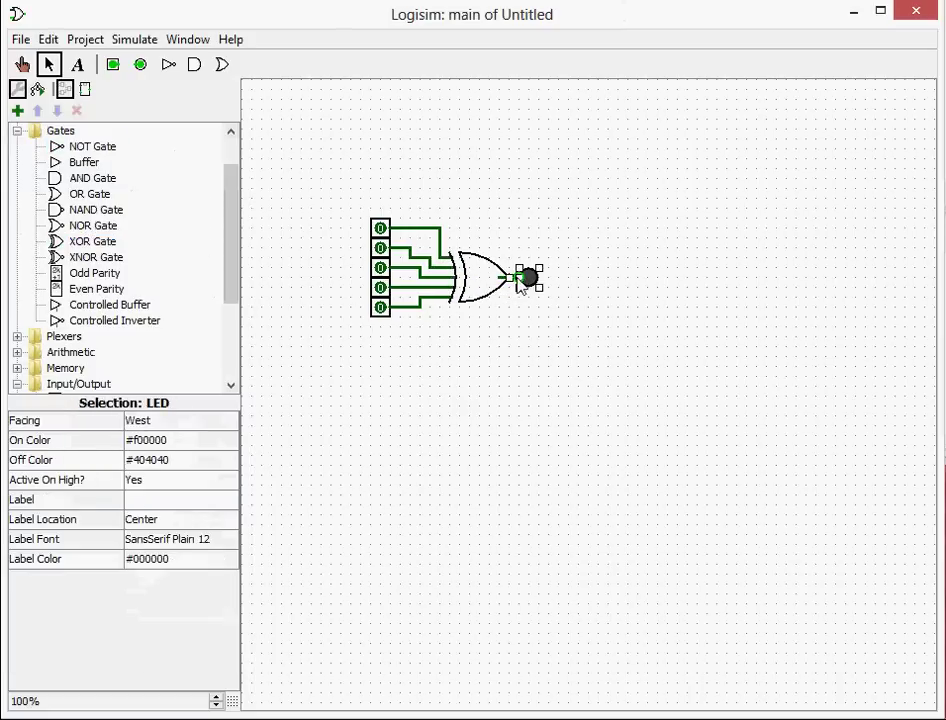
pyautogui.click(498, 277)
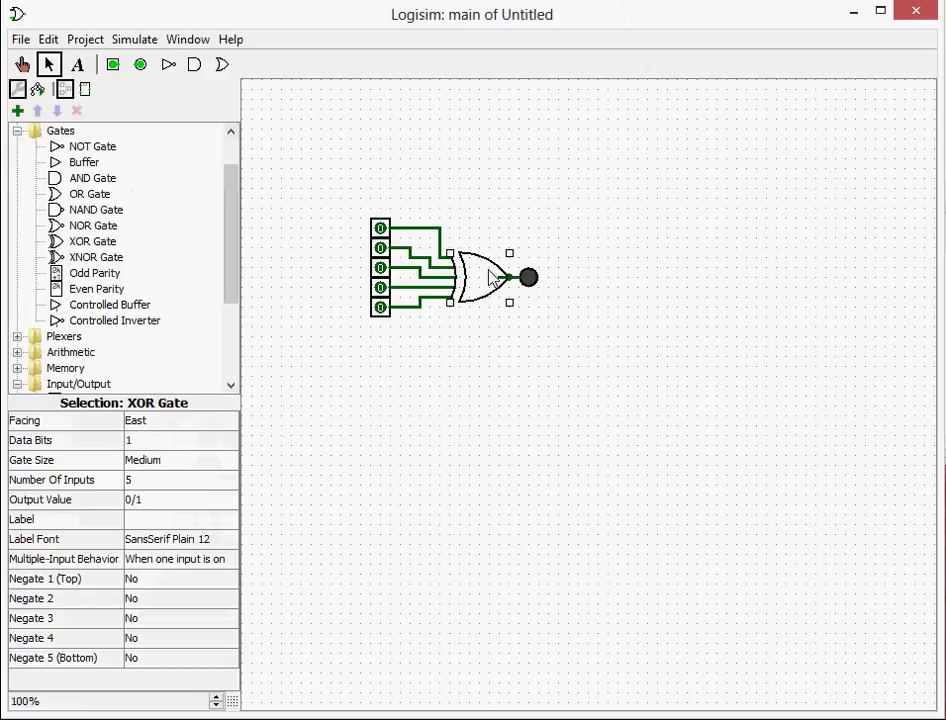
pyautogui.click(553, 336)
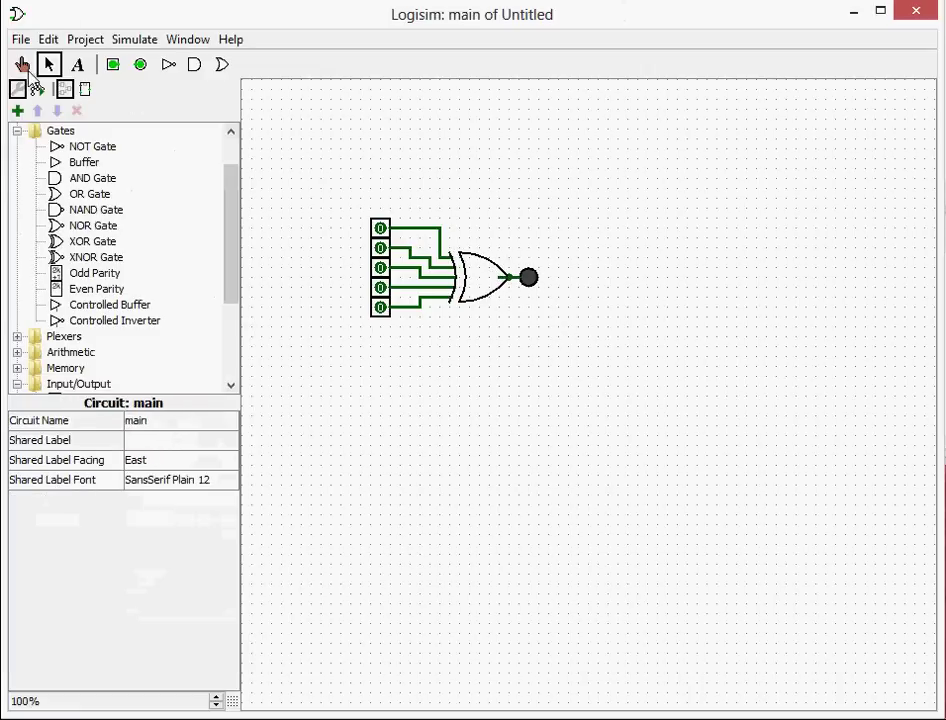
# Toggle the top, second and third input pins to test the XOR output.
pyautogui.click(22, 64)
pyautogui.click(381, 229)
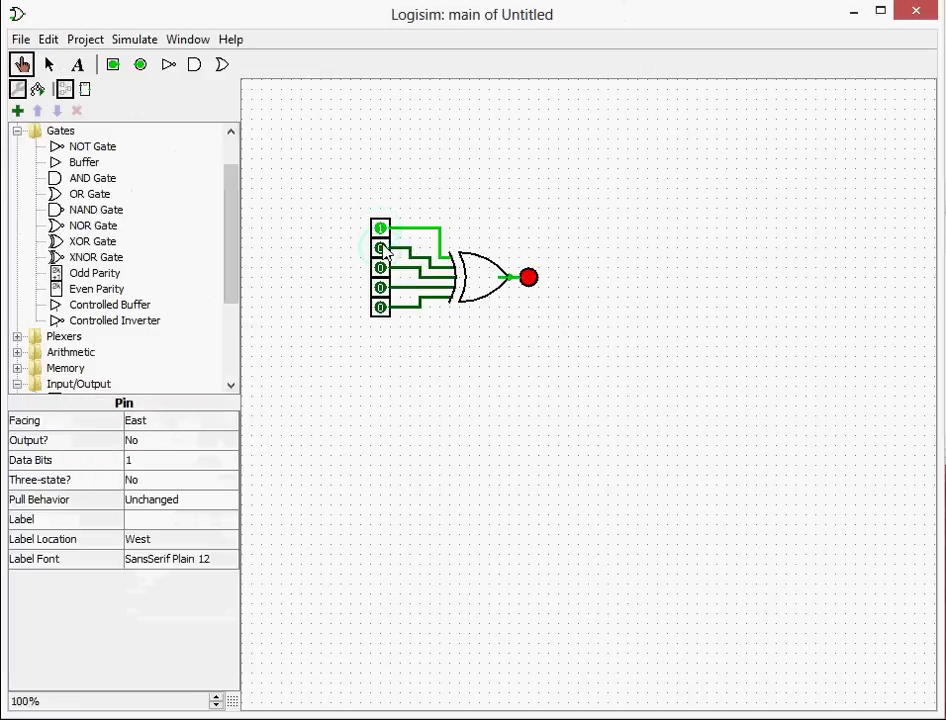
pyautogui.click(382, 232)
pyautogui.click(382, 234)
pyautogui.click(381, 236)
pyautogui.click(382, 238)
pyautogui.click(386, 236)
pyautogui.click(382, 268)
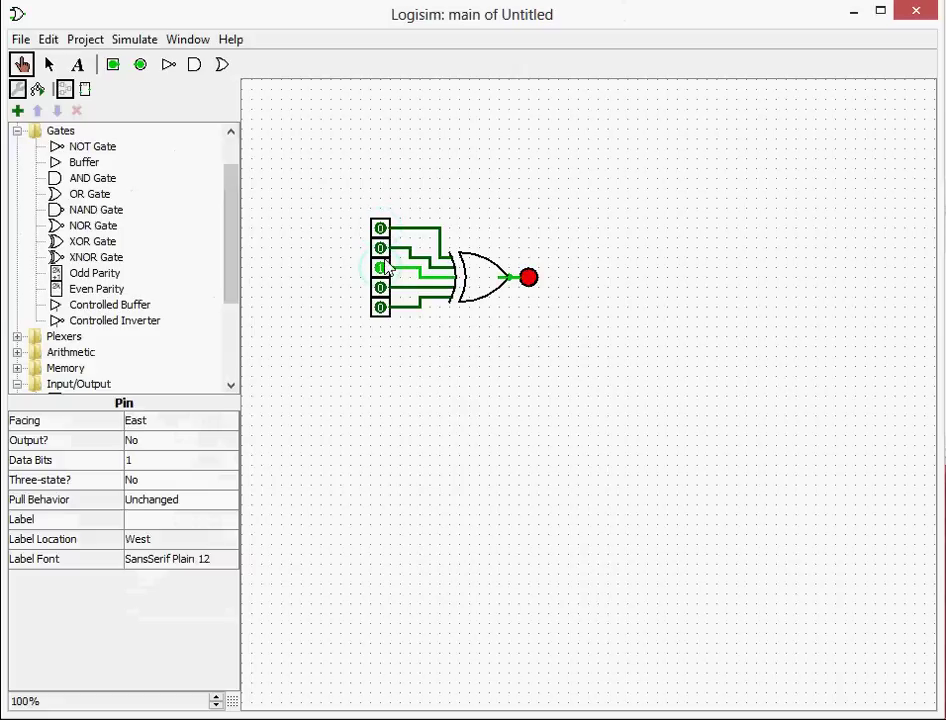
pyautogui.click(384, 246)
pyautogui.click(381, 228)
pyautogui.click(381, 268)
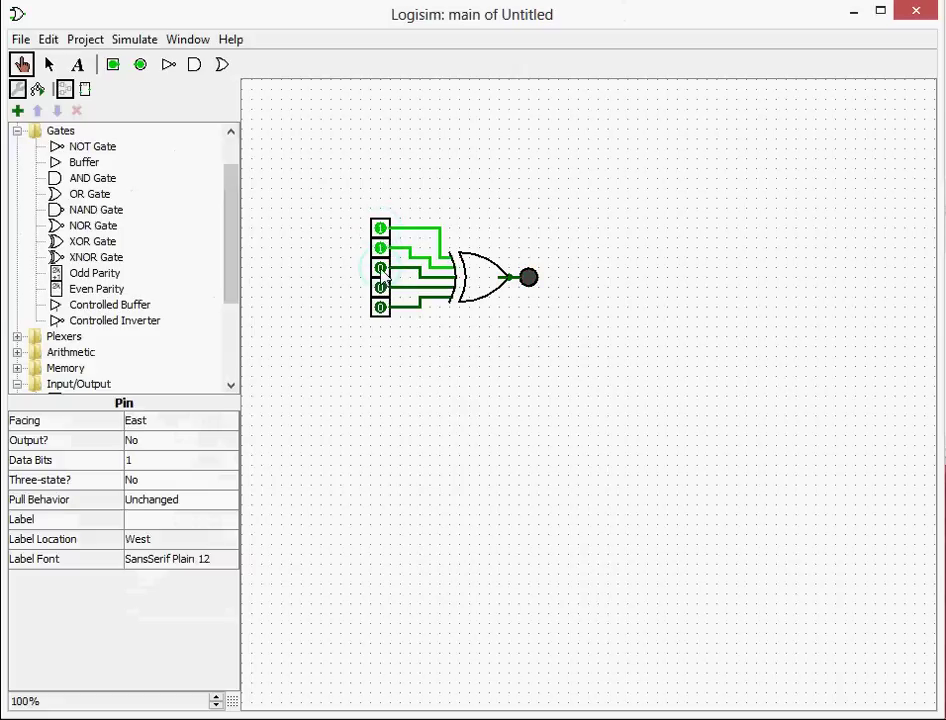
pyautogui.click(381, 272)
# Try more combinations on the remaining pins, ending with all inputs at 0 and the LED dark.
pyautogui.click(380, 287)
pyautogui.click(380, 306)
pyautogui.click(380, 306)
pyautogui.click(380, 289)
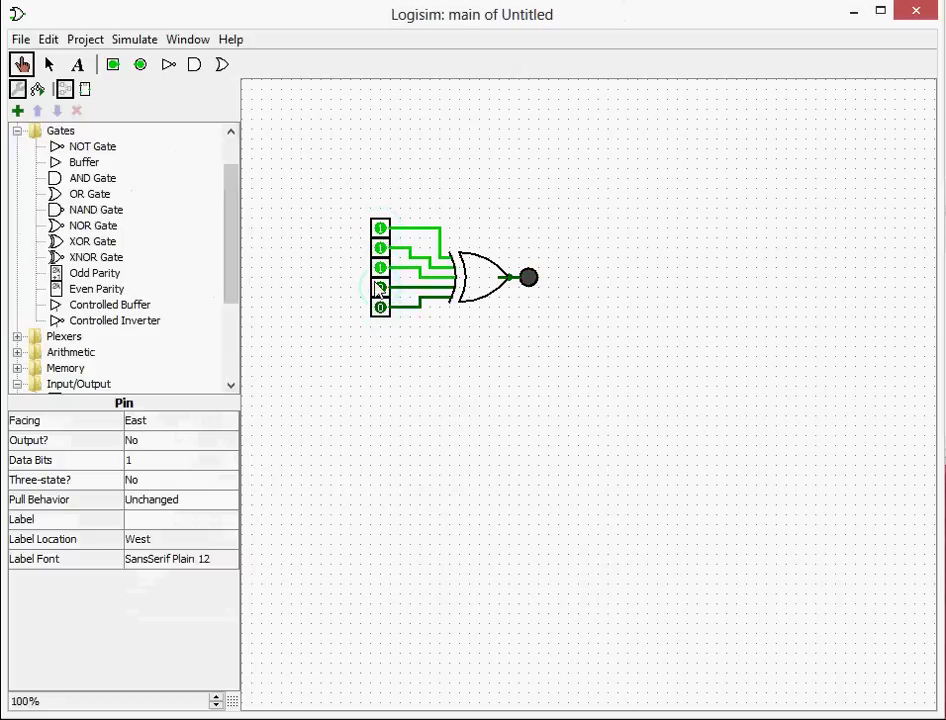
pyautogui.click(380, 268)
pyautogui.click(381, 249)
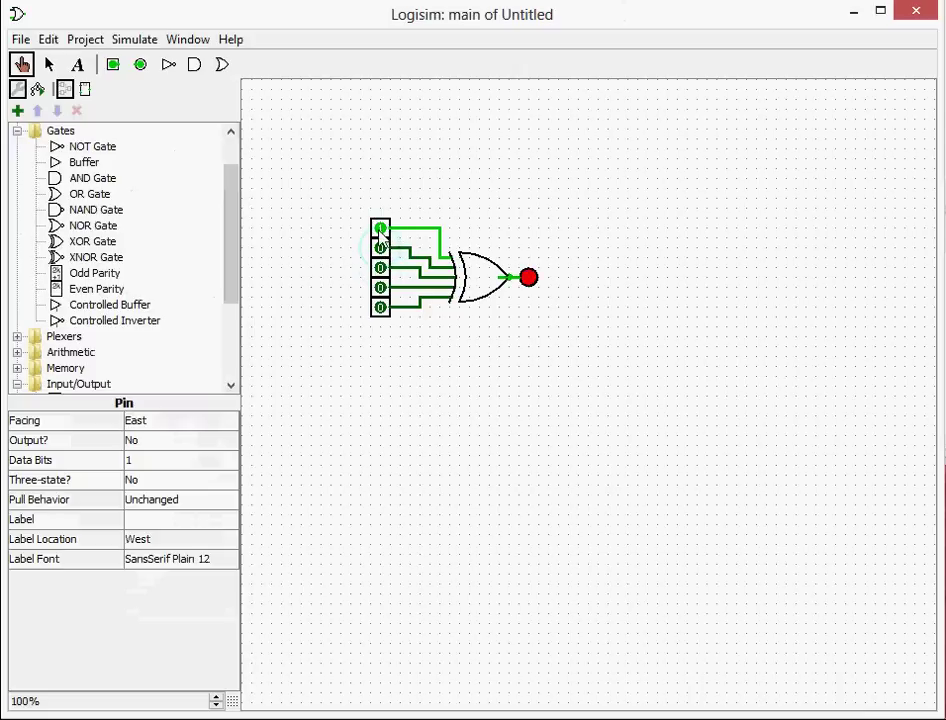
pyautogui.click(381, 248)
pyautogui.click(380, 228)
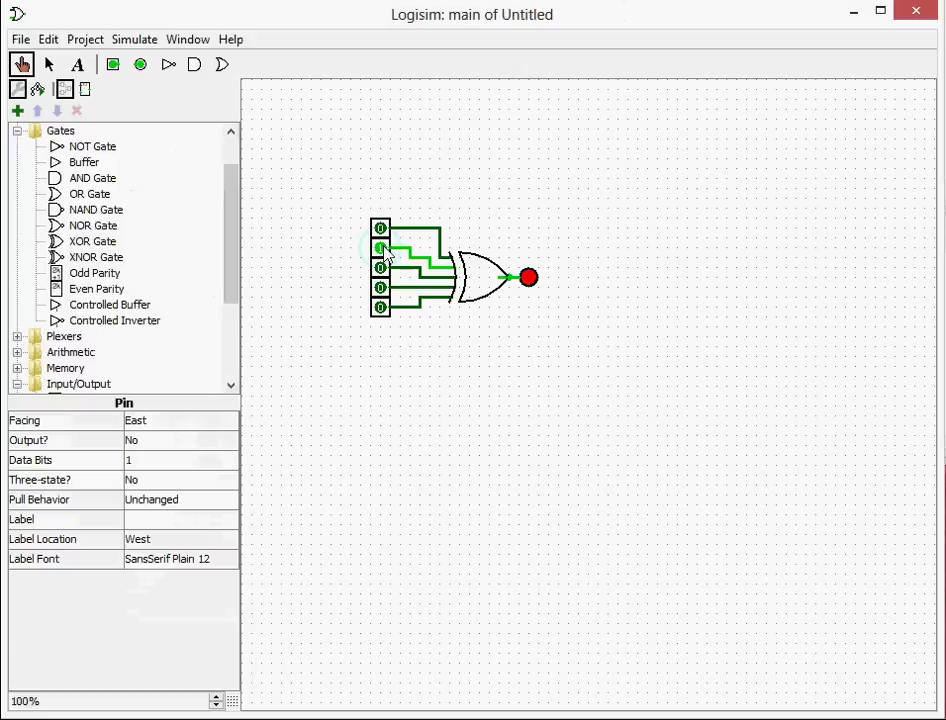
pyautogui.click(382, 250)
pyautogui.click(382, 268)
pyautogui.click(382, 268)
pyautogui.click(382, 268)
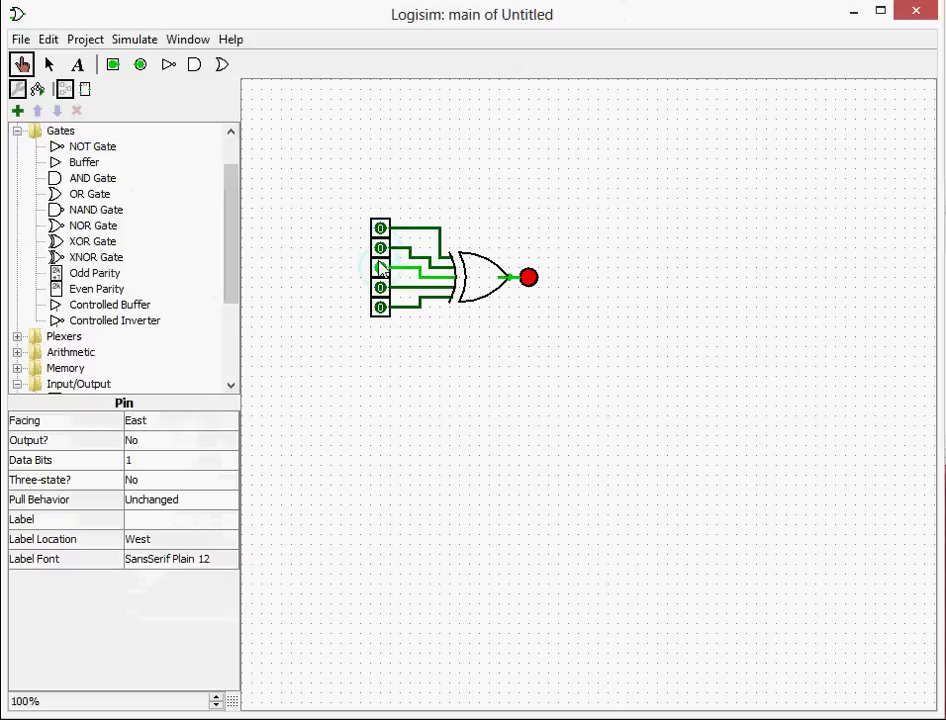
pyautogui.click(382, 268)
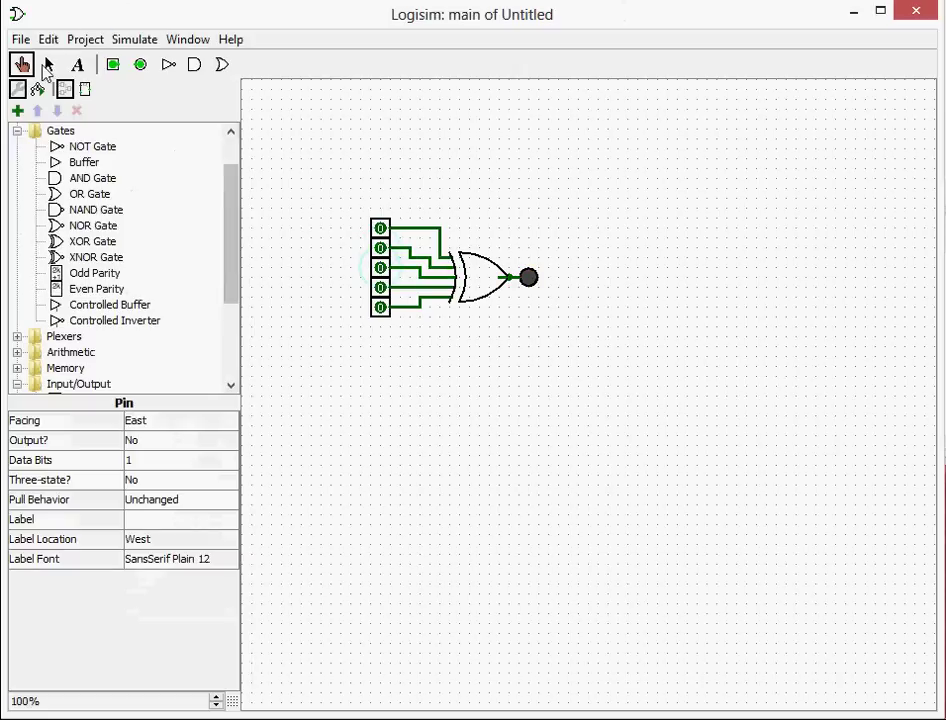
pyautogui.click(52, 66)
# Replace the XOR gate with an Even Parity gate, shortening the wire into the LED.
pyautogui.click(498, 300)
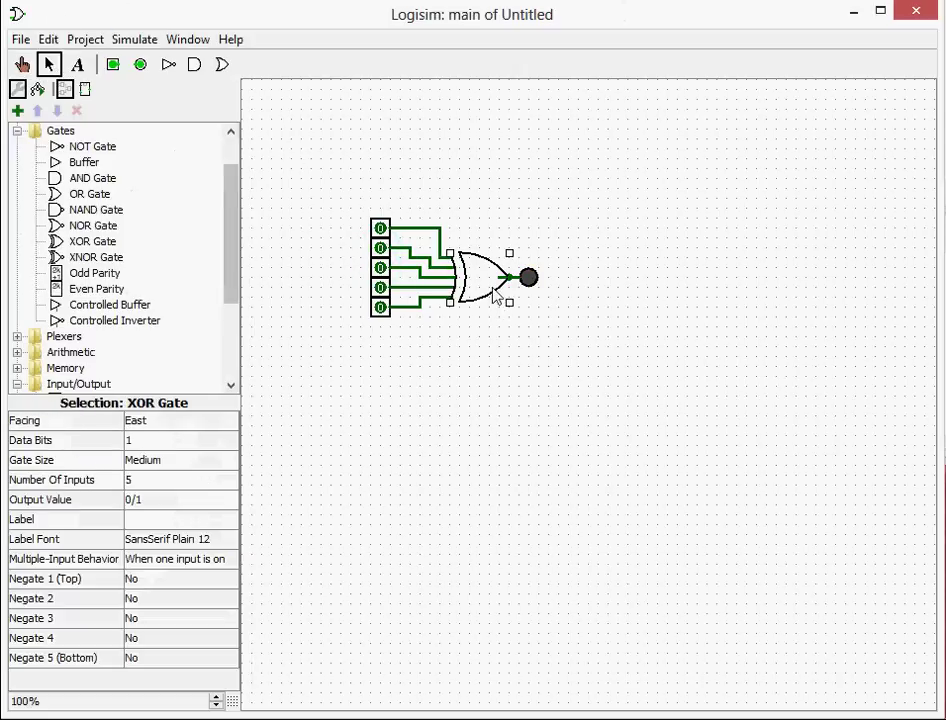
pyautogui.press('Delete')
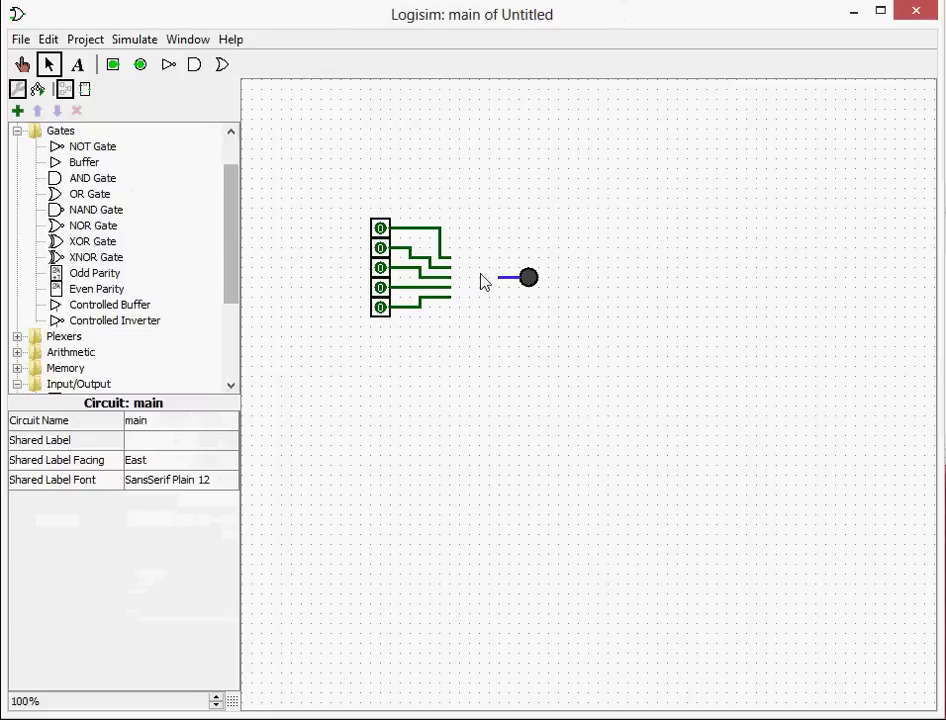
pyautogui.click(499, 279)
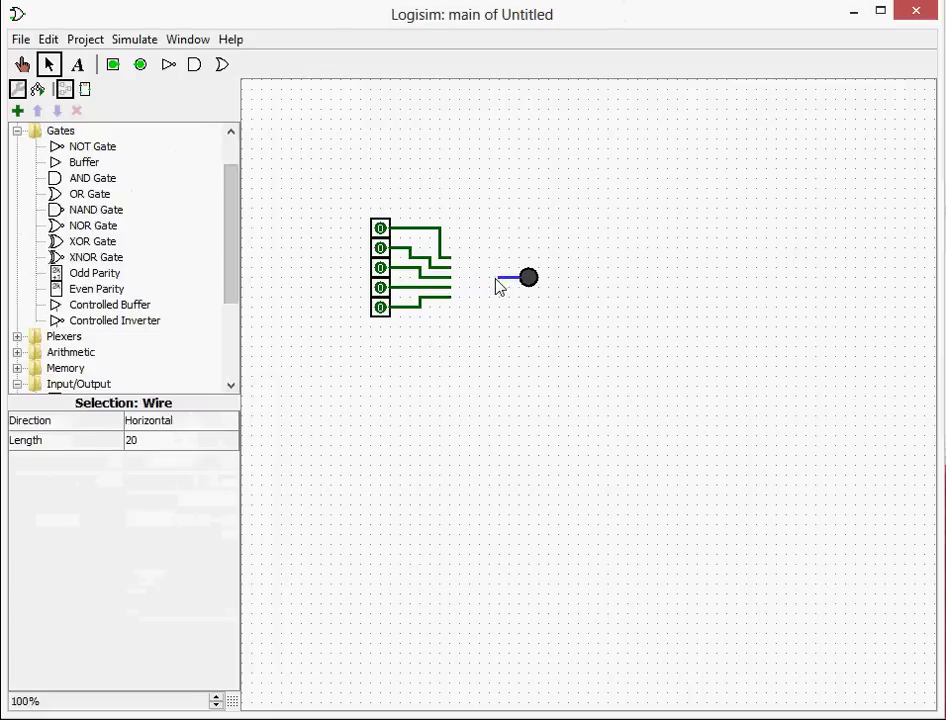
pyautogui.moveTo(498, 284)
pyautogui.mouseDown()
pyautogui.moveTo(555, 293)
pyautogui.moveTo(505, 288)
pyautogui.moveTo(514, 286)
pyautogui.mouseUp()
pyautogui.click(80, 289)
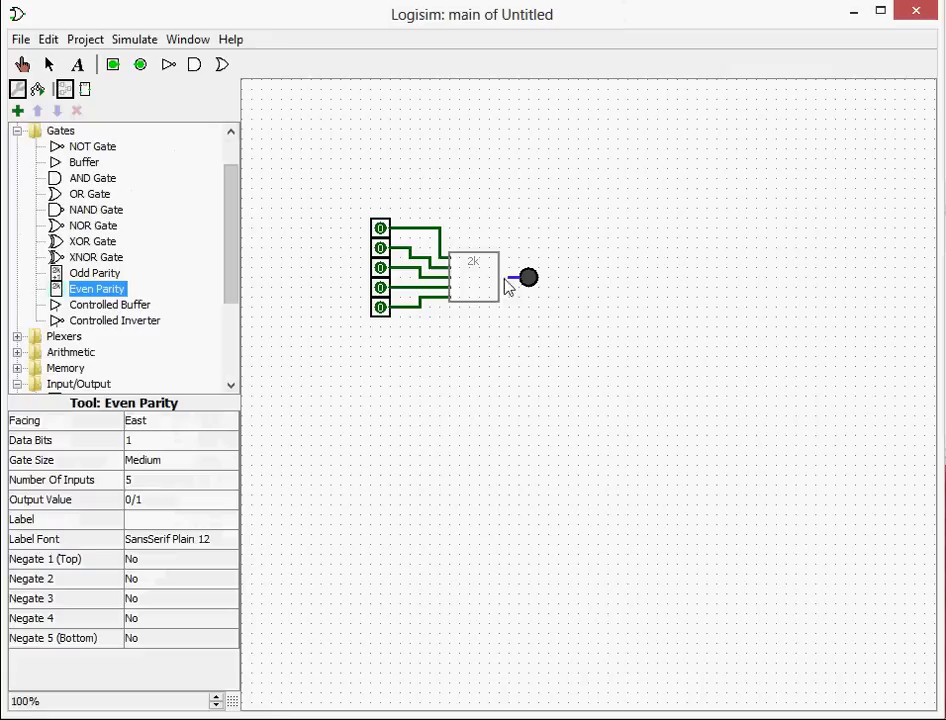
pyautogui.click(508, 283)
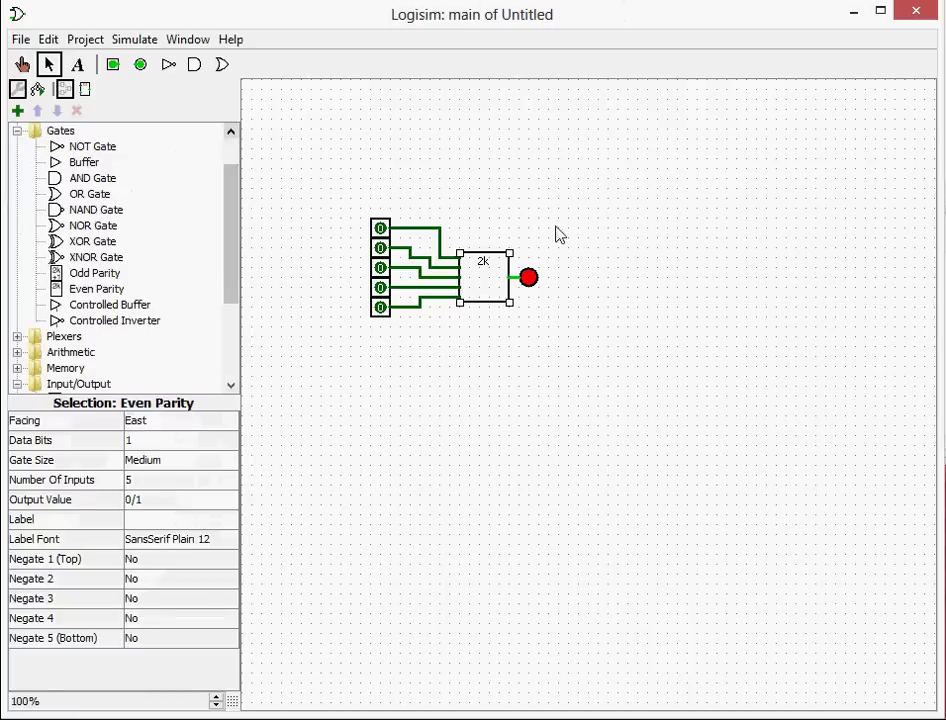
# Toggle each of the top three input pins on and off to test the parity output.
pyautogui.click(22, 64)
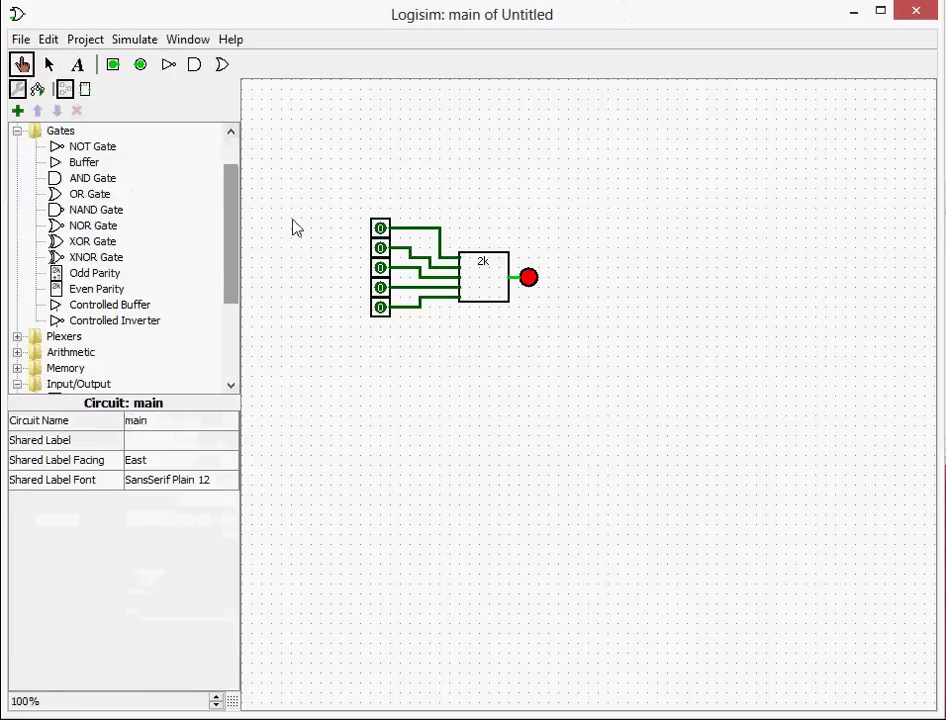
pyautogui.click(380, 228)
pyautogui.click(380, 228)
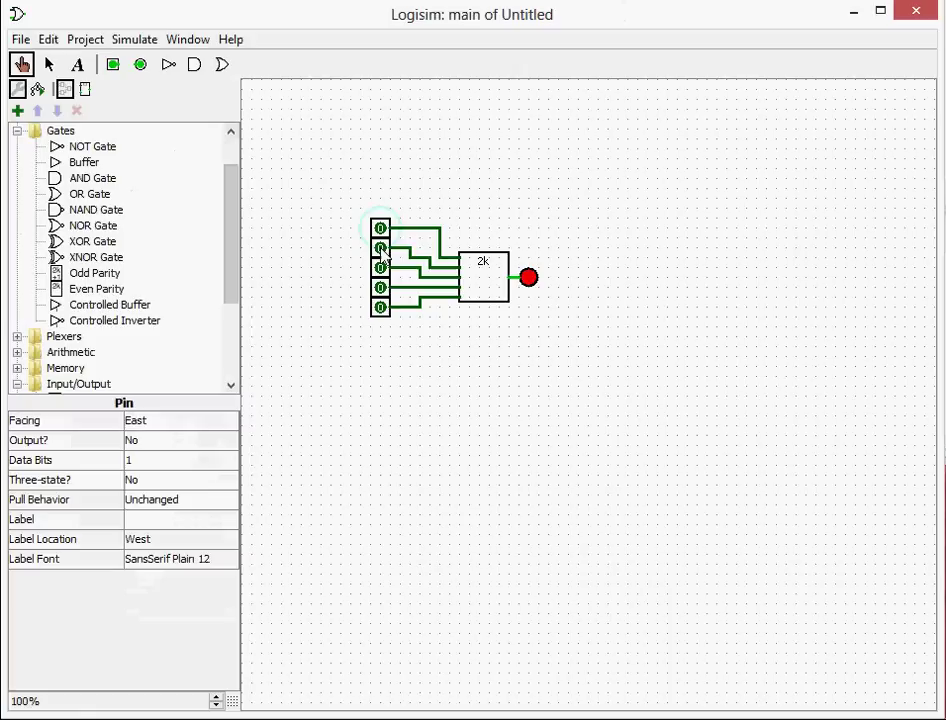
pyautogui.click(380, 248)
pyautogui.click(380, 248)
pyautogui.click(380, 268)
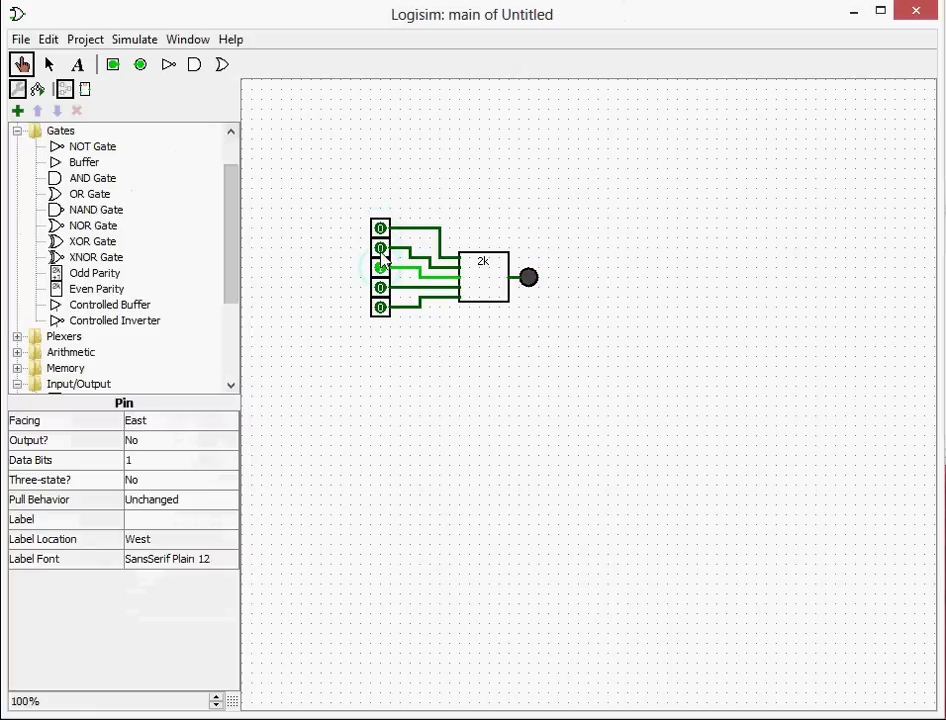
pyautogui.click(380, 268)
# Set the input pins to 1, 1, 0, 1, 0, leaving the output LED off.
pyautogui.click(380, 248)
pyautogui.click(380, 248)
pyautogui.click(380, 248)
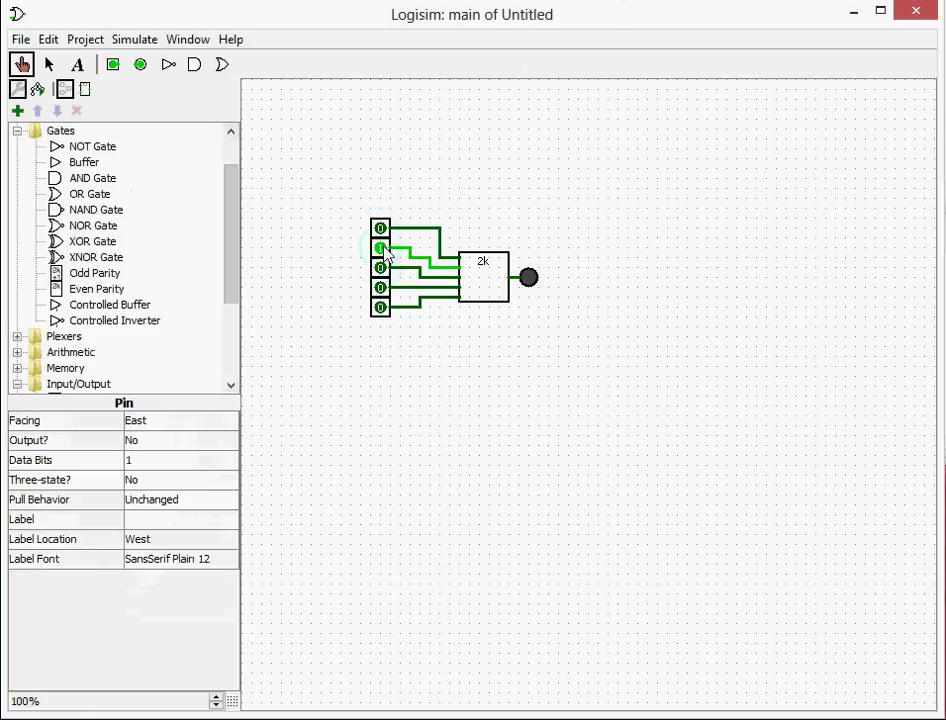
pyautogui.click(380, 228)
pyautogui.click(382, 269)
pyautogui.click(382, 269)
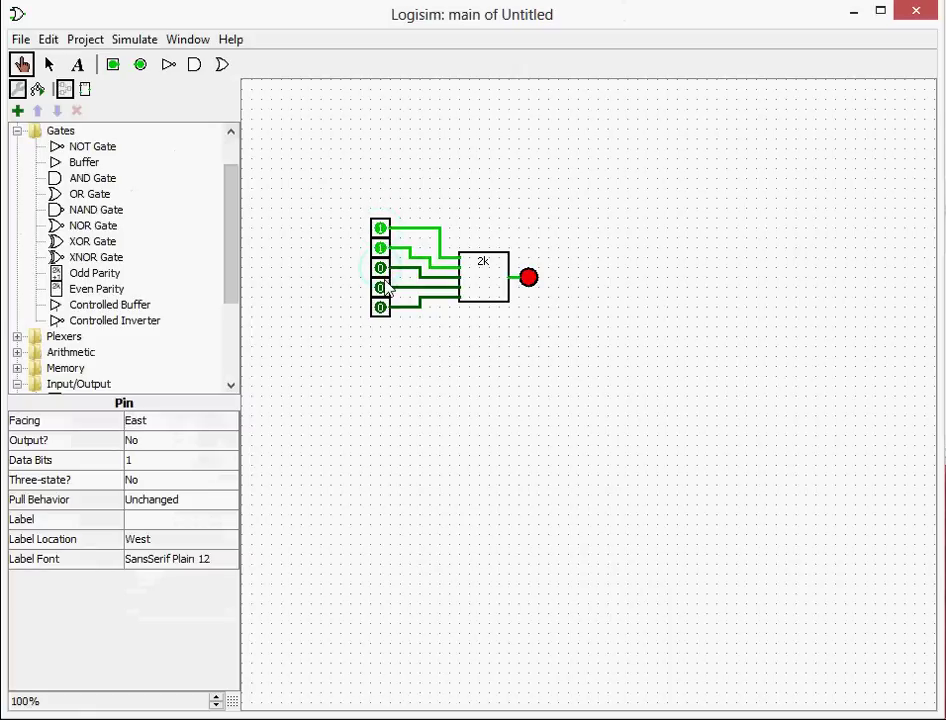
pyautogui.click(383, 288)
pyautogui.click(381, 269)
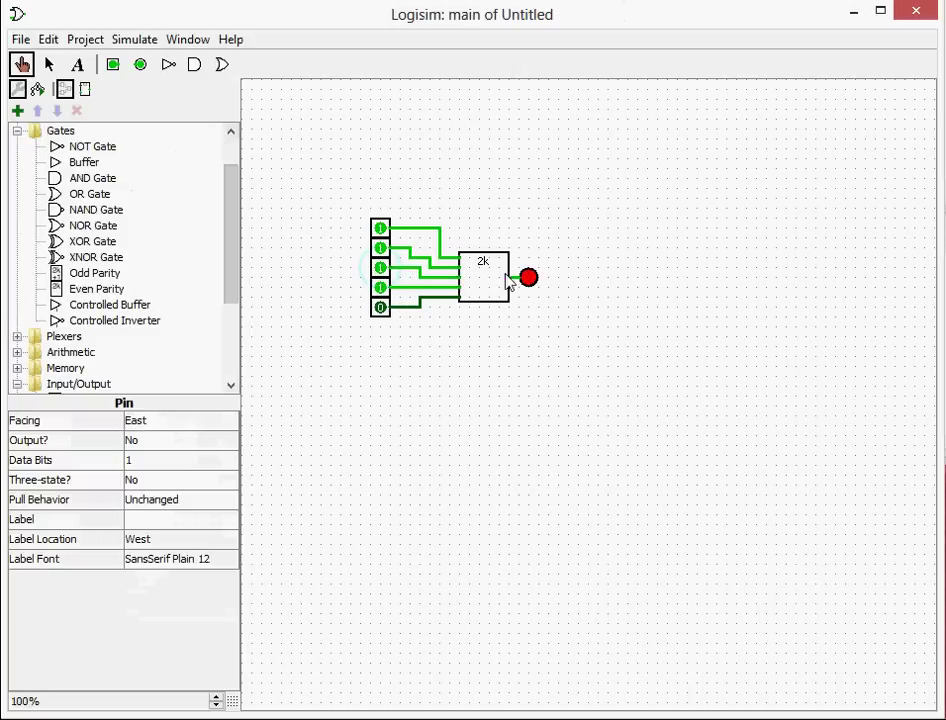
pyautogui.click(381, 268)
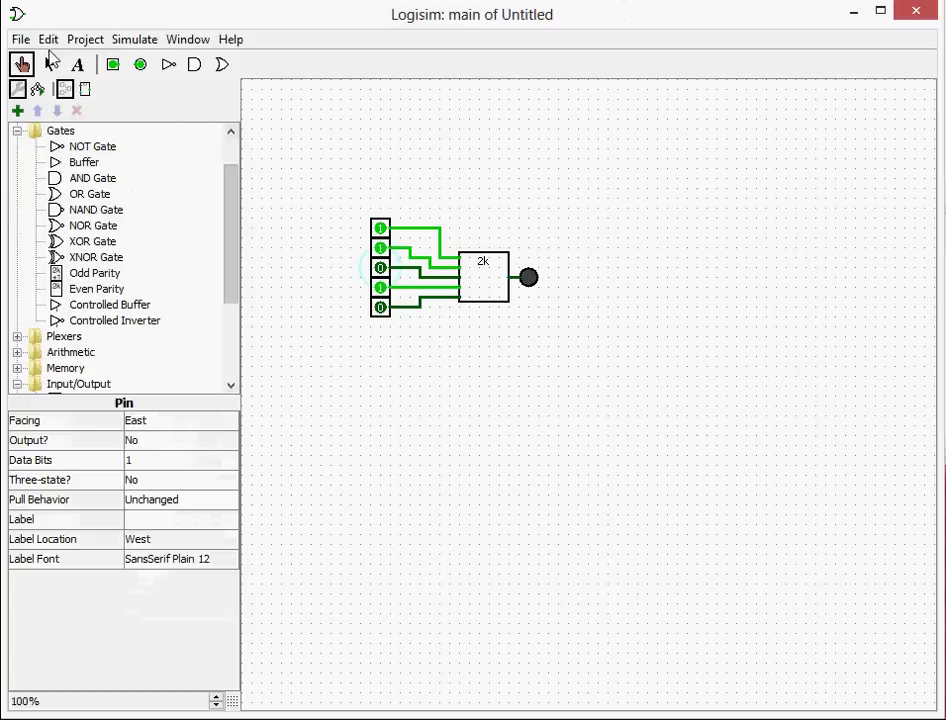
pyautogui.click(49, 64)
# Box-select and delete the entire parity circuit, leaving the canvas empty.
pyautogui.moveTo(489, 331); pyautogui.dragTo(547, 319)
pyautogui.press('Delete')
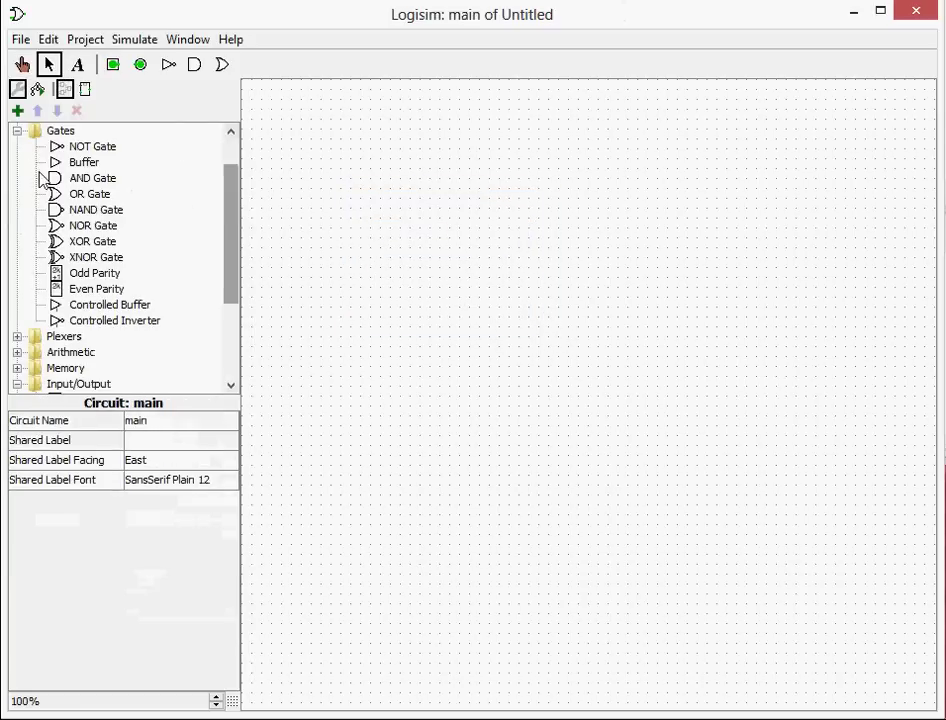
pyautogui.click(16, 130)
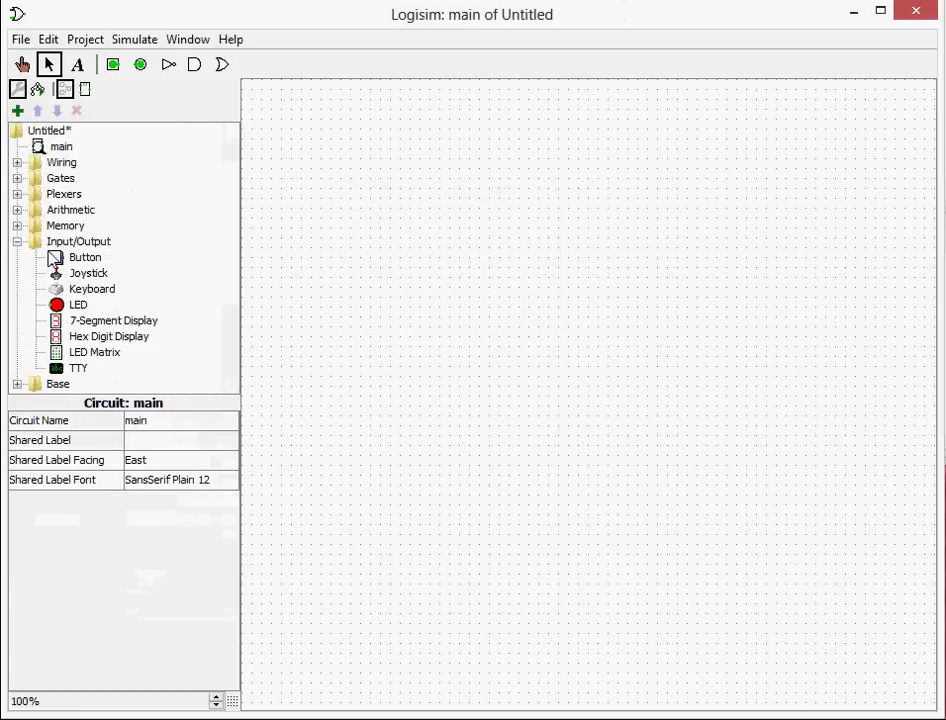
pyautogui.click(16, 241)
# Place an 8-bit Register from the Memory library near the canvas centre.
pyautogui.click(16, 226)
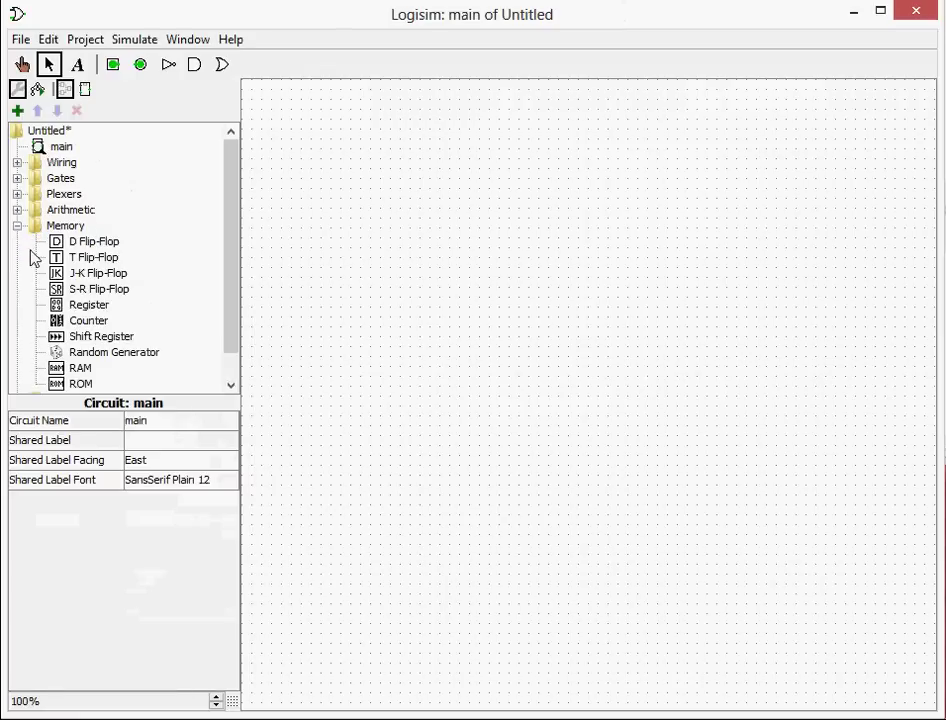
pyautogui.scroll(-1, 76, 272)
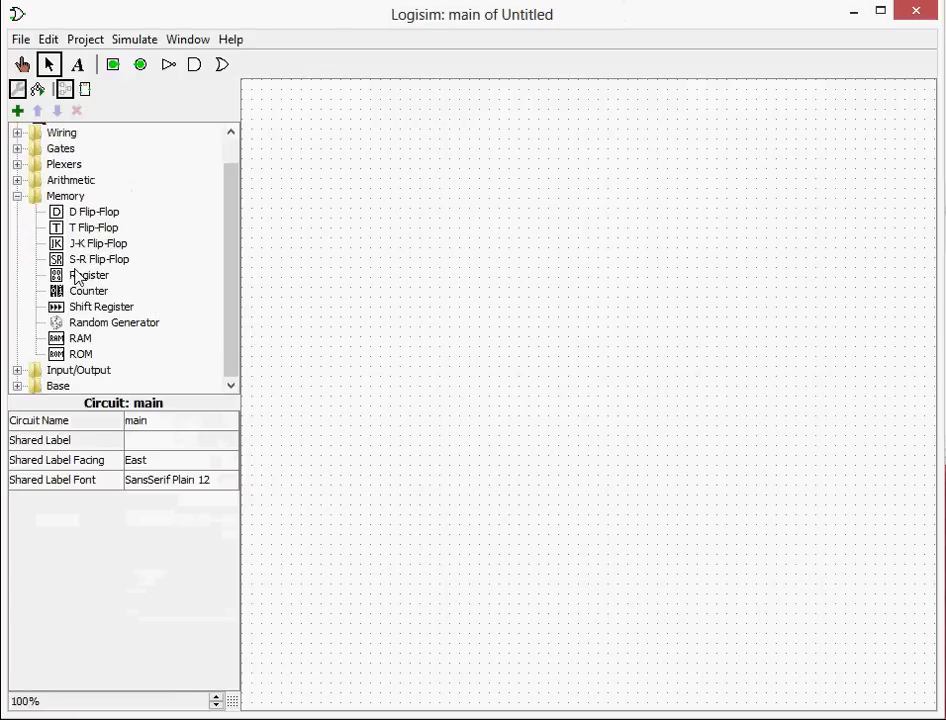
pyautogui.click(88, 275)
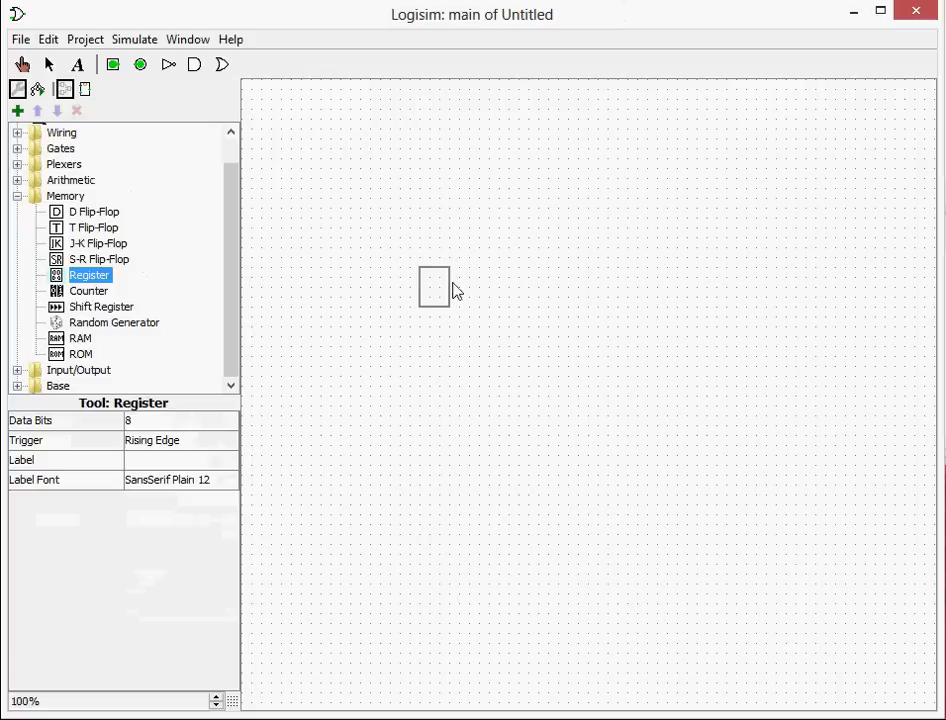
pyautogui.click(472, 284)
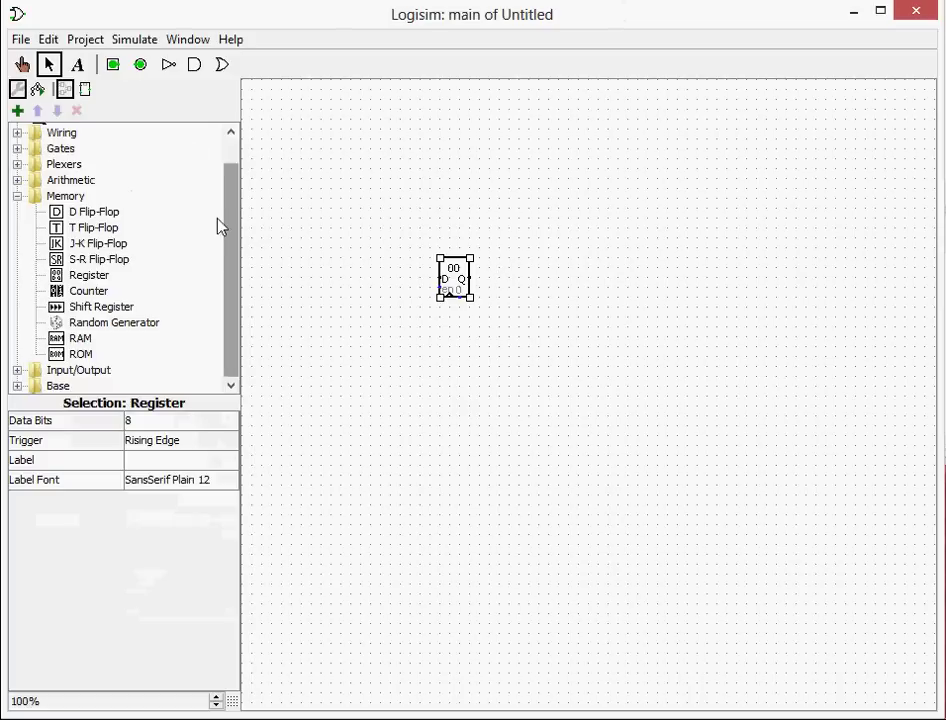
pyautogui.moveTo(228, 203); pyautogui.dragTo(224, 148)
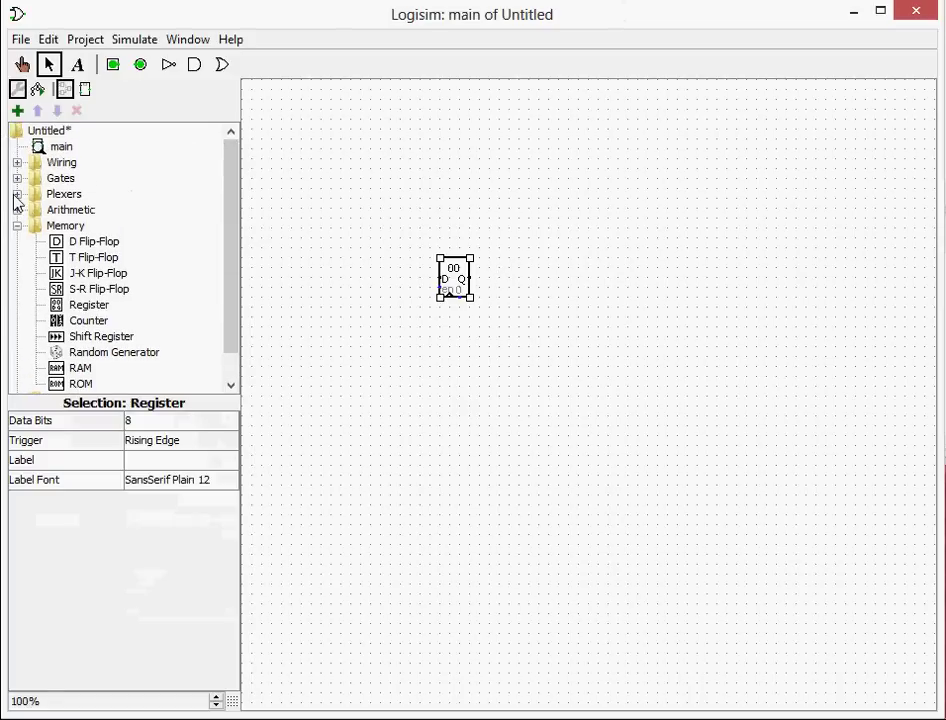
# Place a west-facing splitter left of the register and wire it to the D input.
pyautogui.click(17, 162)
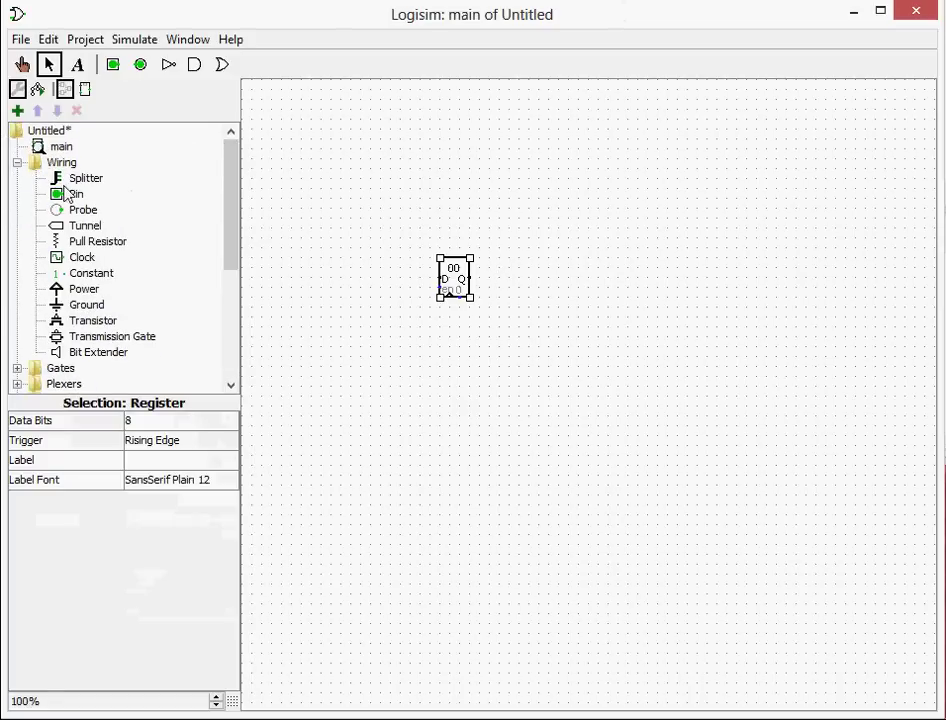
pyautogui.click(80, 178)
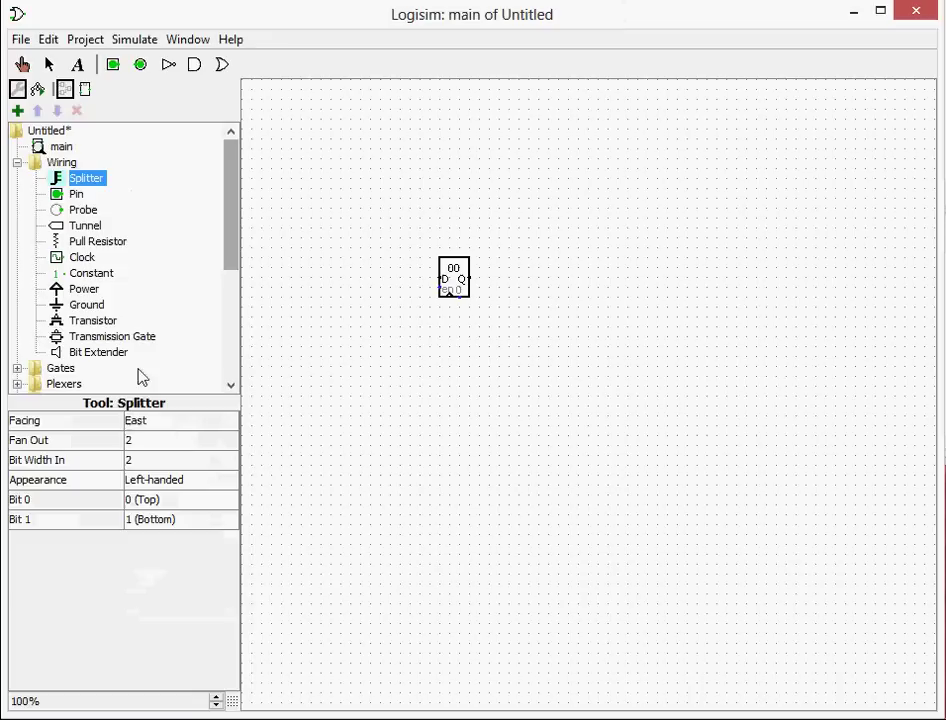
pyautogui.click(150, 420)
pyautogui.click(150, 488)
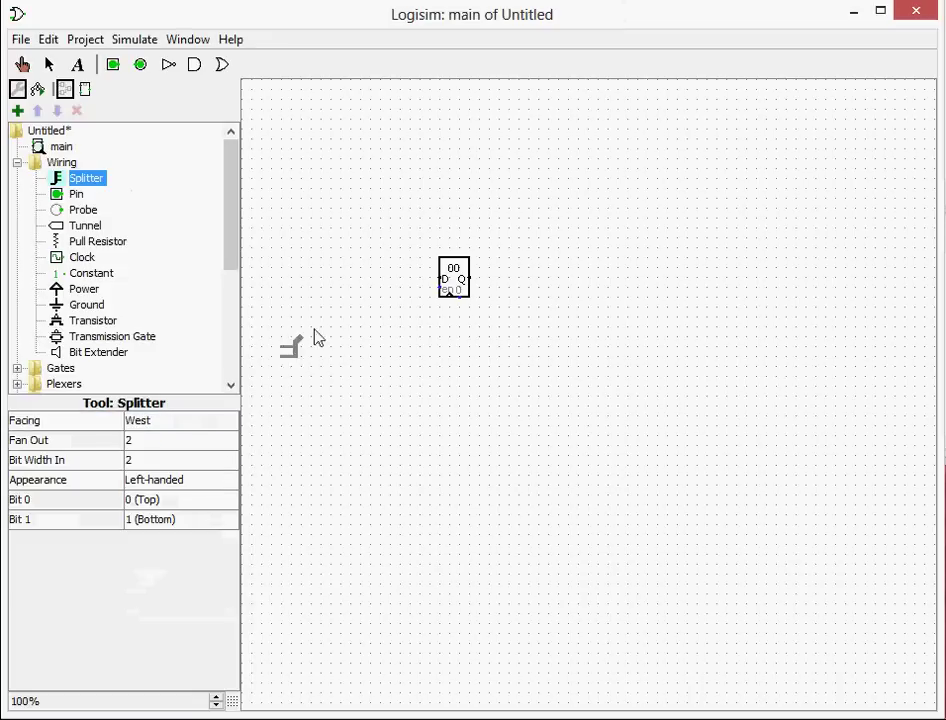
pyautogui.click(399, 280)
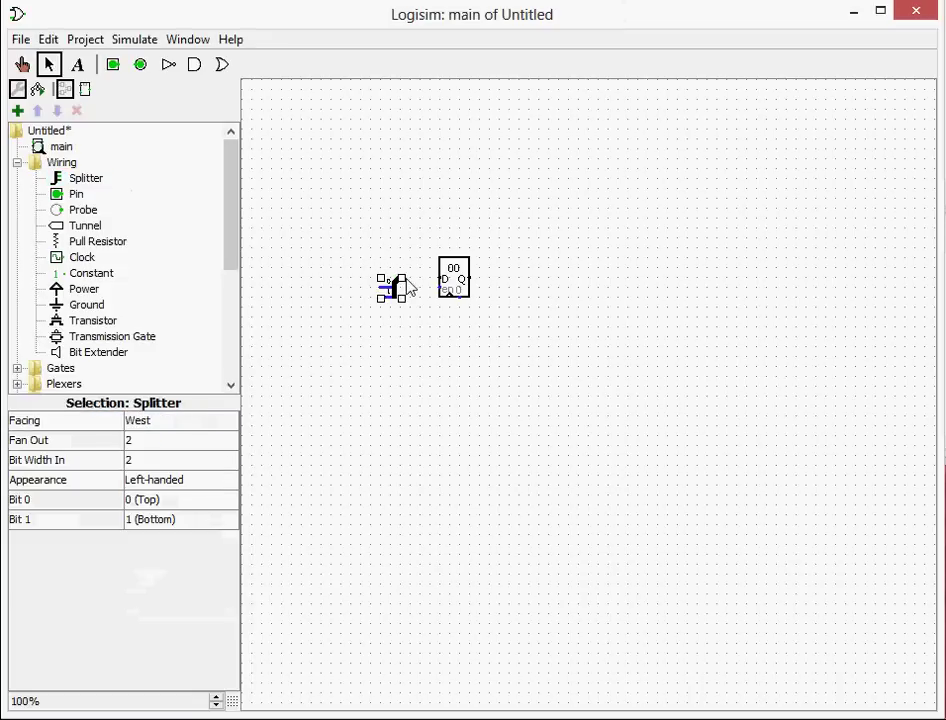
pyautogui.moveTo(401, 278); pyautogui.dragTo(437, 278)
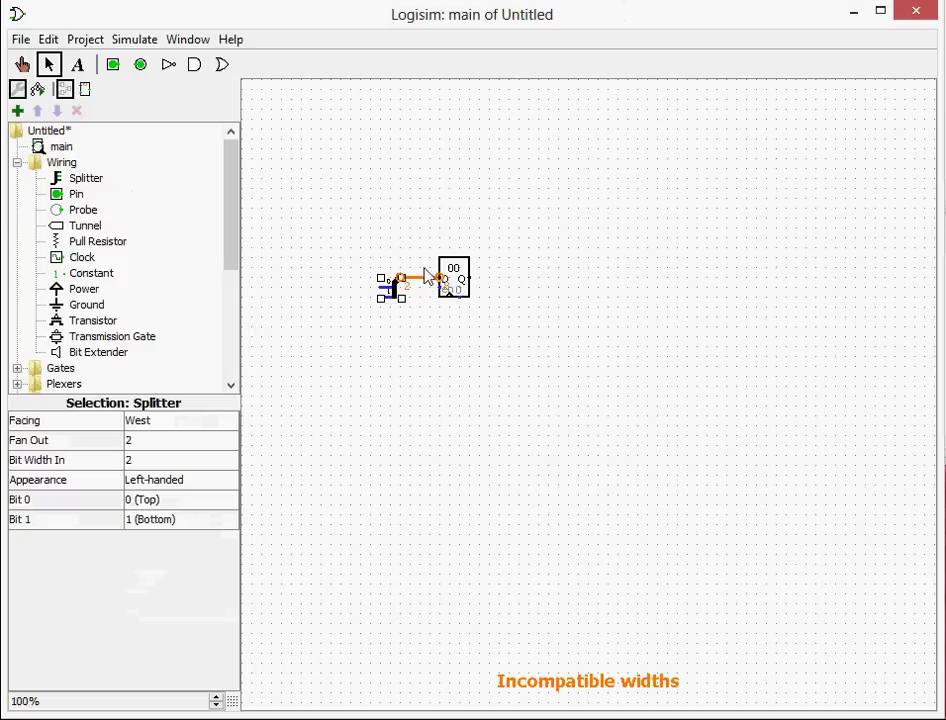
# Give the splitter a fan-out of 8 and an 8-bit input width.
pyautogui.click(140, 440)
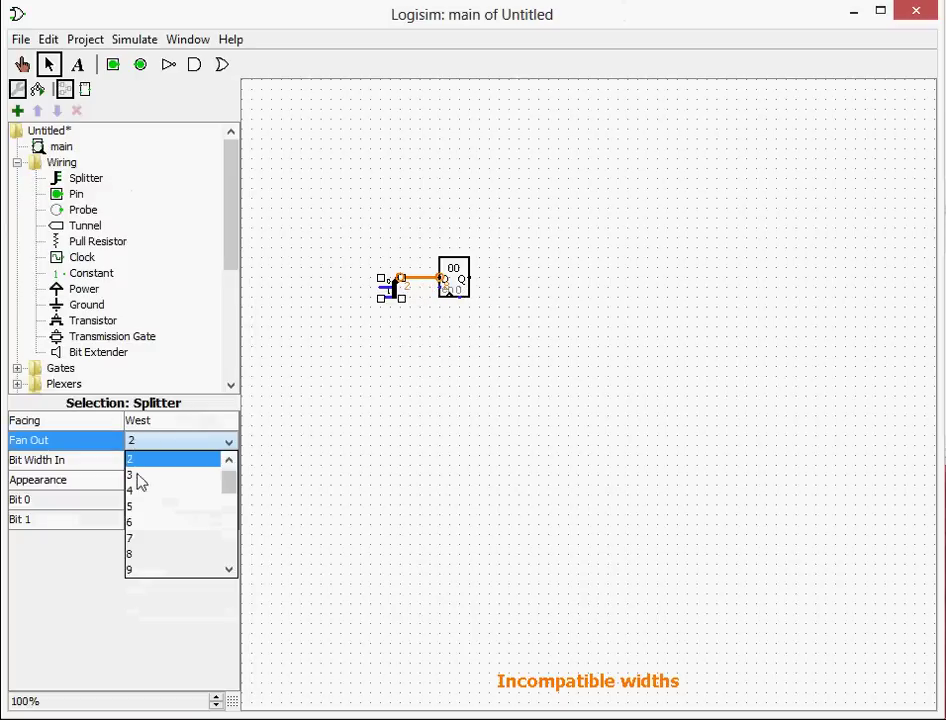
pyautogui.click(142, 555)
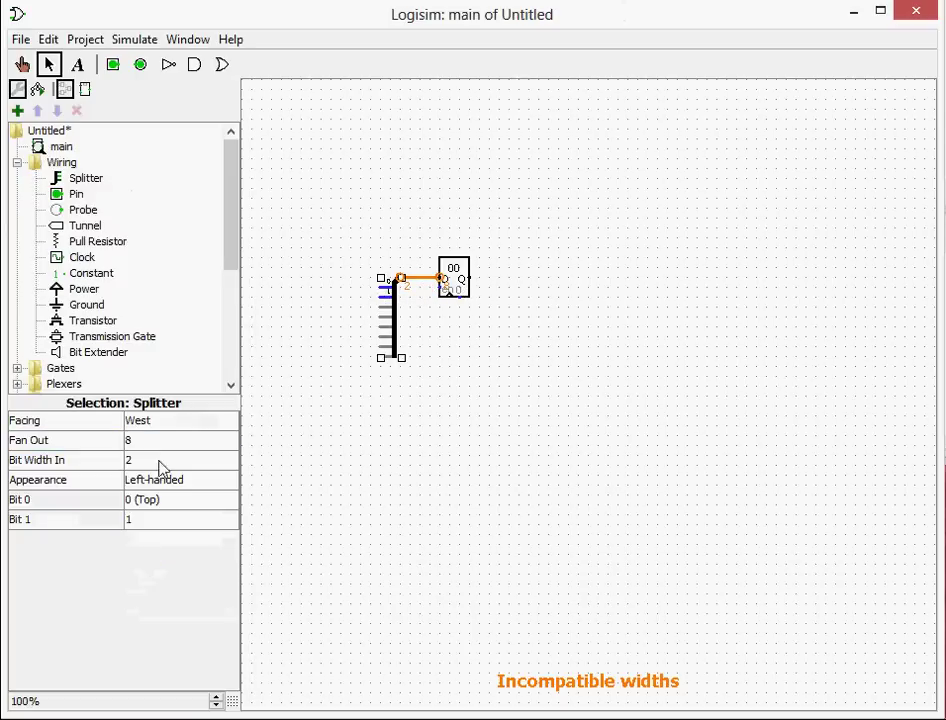
pyautogui.click(465, 287)
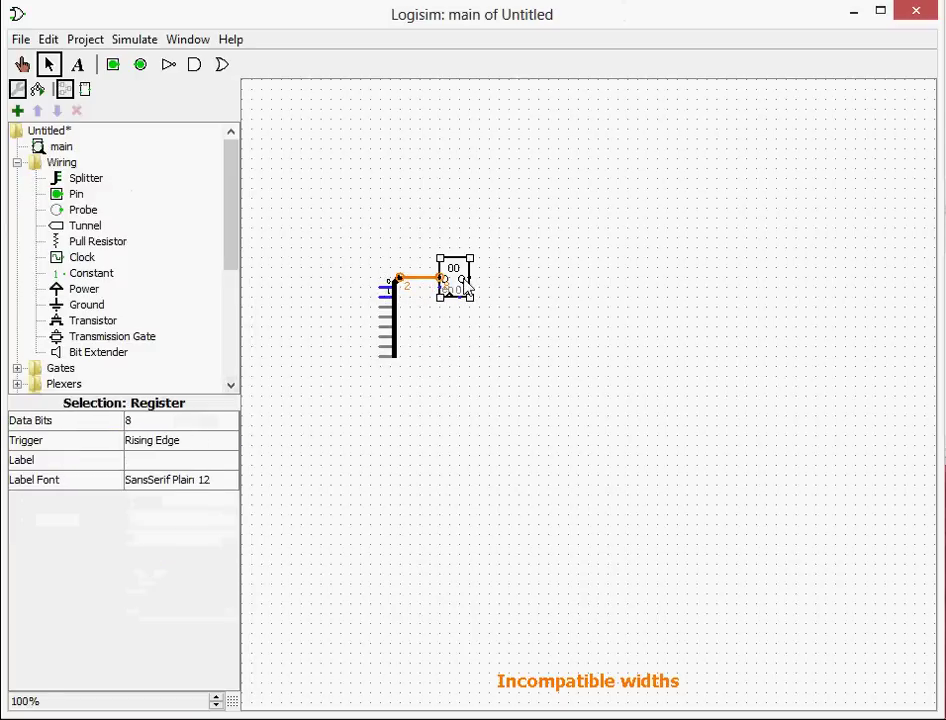
pyautogui.click(393, 305)
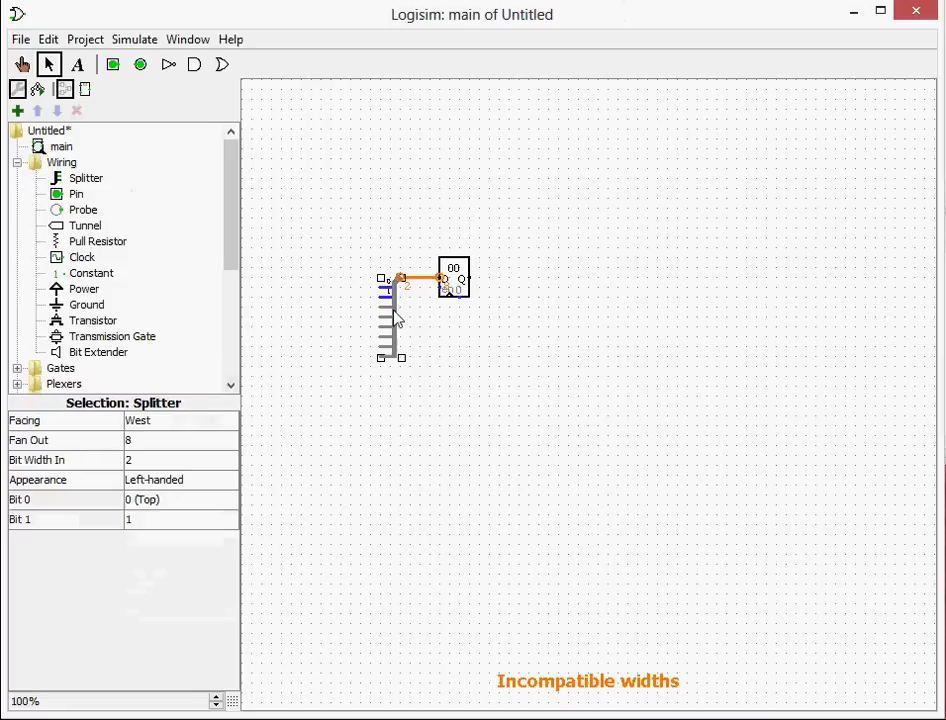
pyautogui.click(156, 460)
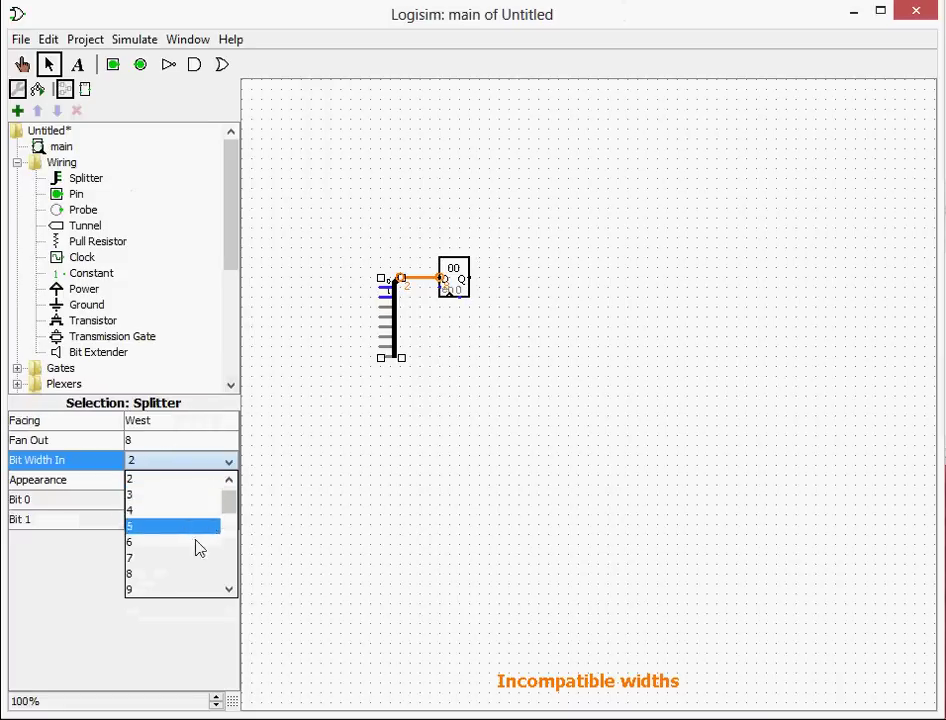
pyautogui.click(177, 569)
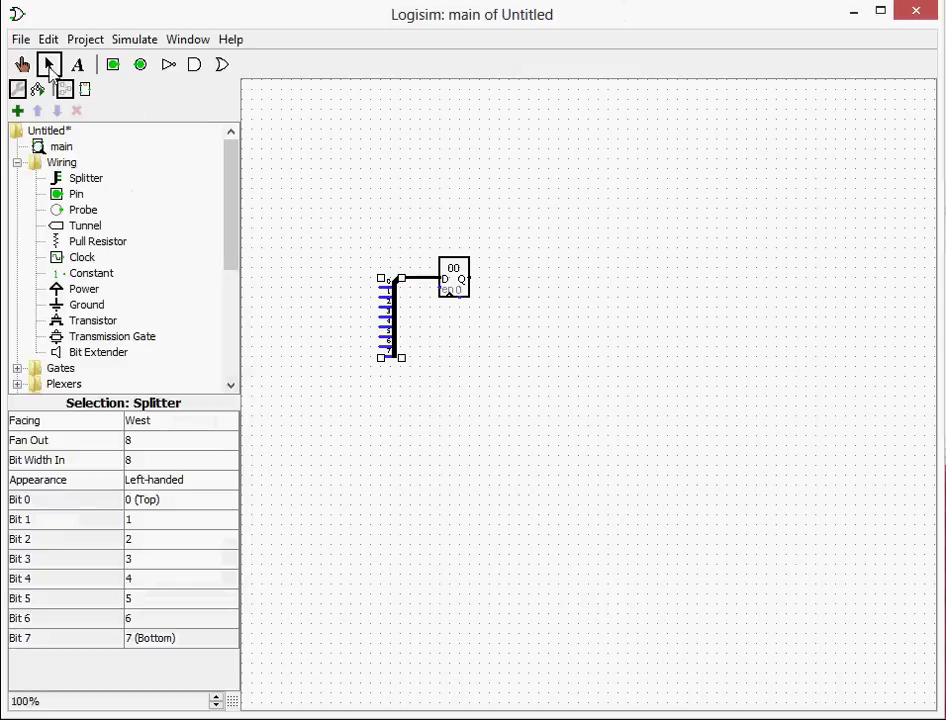
# Place a north-facing push button below the register.
pyautogui.scroll(-1, 78, 280)
pyautogui.scroll(-4, 78, 280)
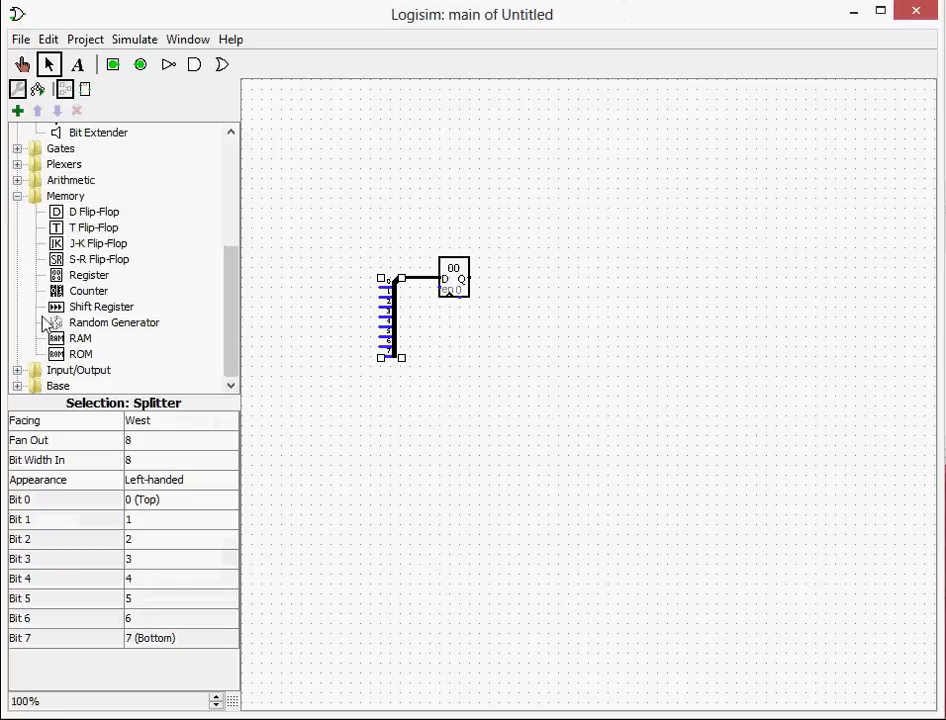
pyautogui.click(17, 370)
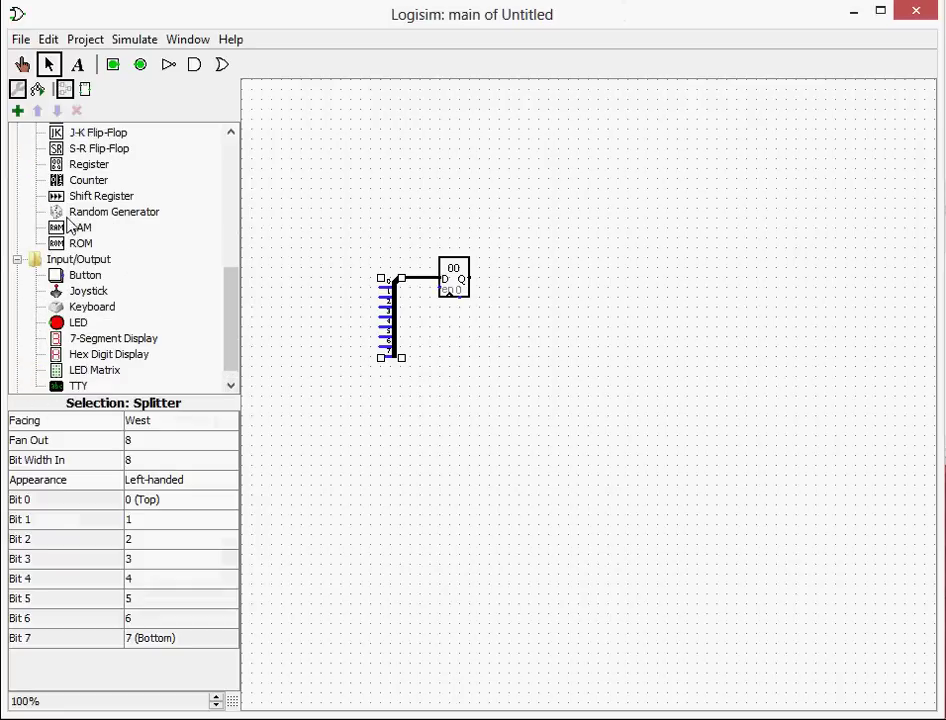
pyautogui.click(80, 276)
pyautogui.click(464, 412)
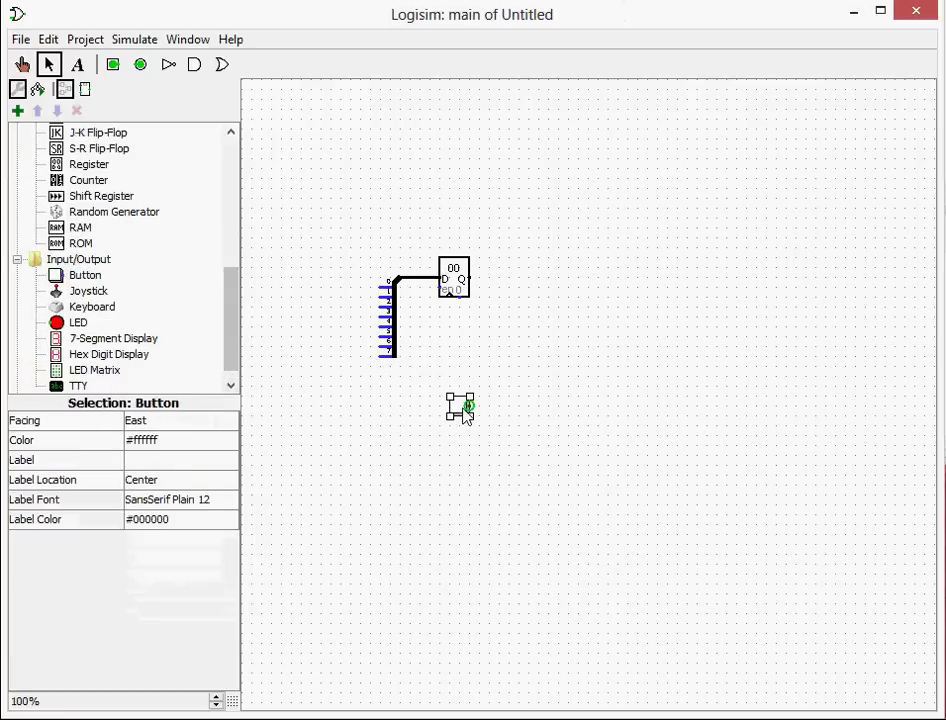
pyautogui.click(170, 420)
pyautogui.click(154, 440)
# Wire the button's output up to the register's clock input.
pyautogui.click(467, 385)
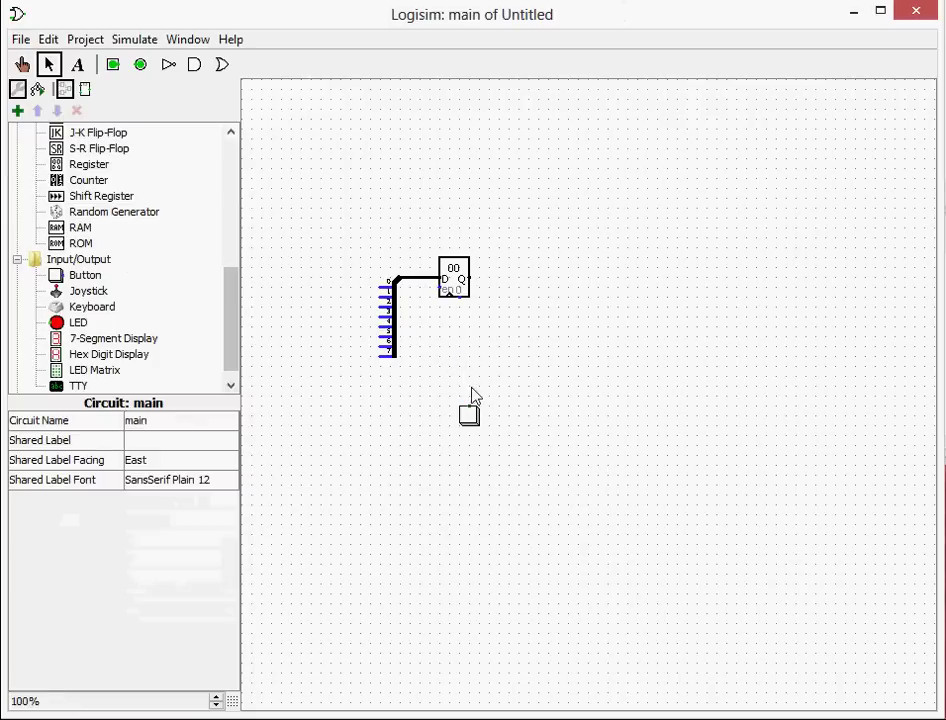
pyautogui.moveTo(469, 406); pyautogui.dragTo(449, 298)
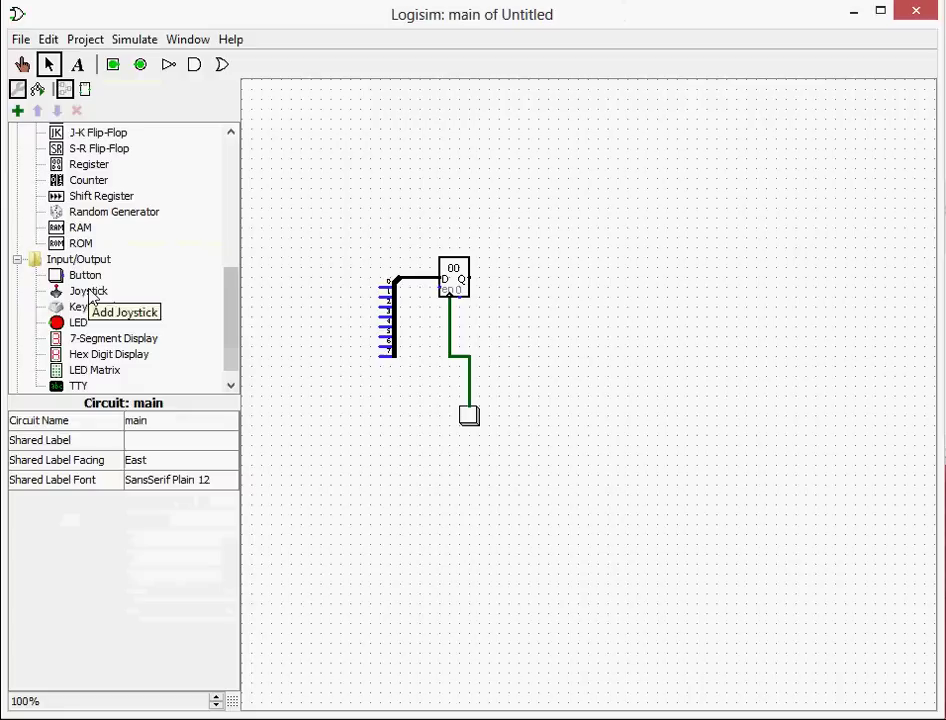
pyautogui.scroll(-1, 140, 320)
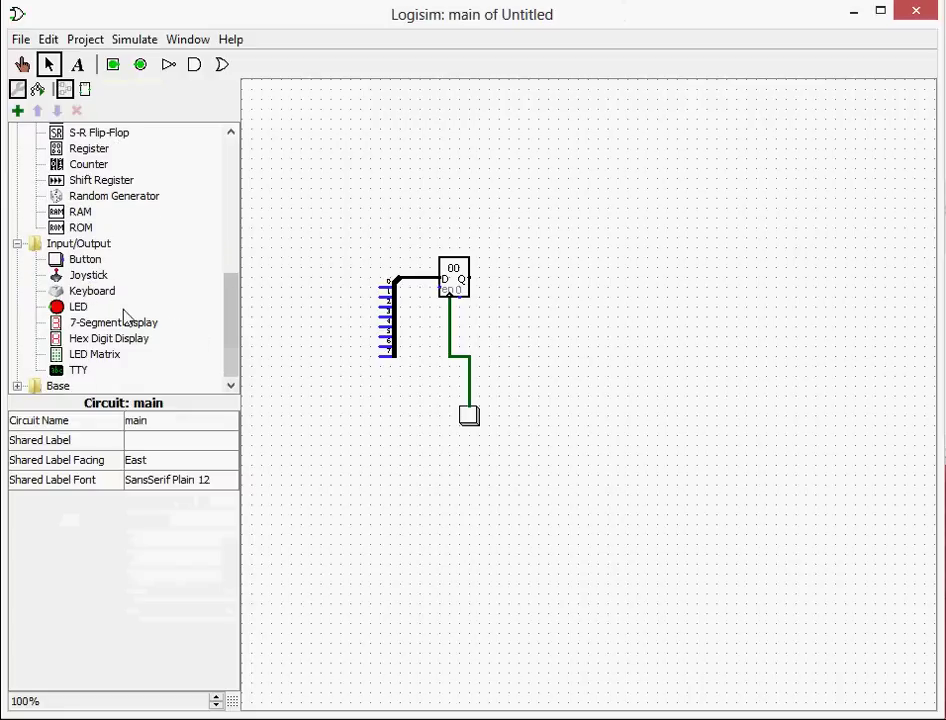
pyautogui.scroll(4, 118, 315)
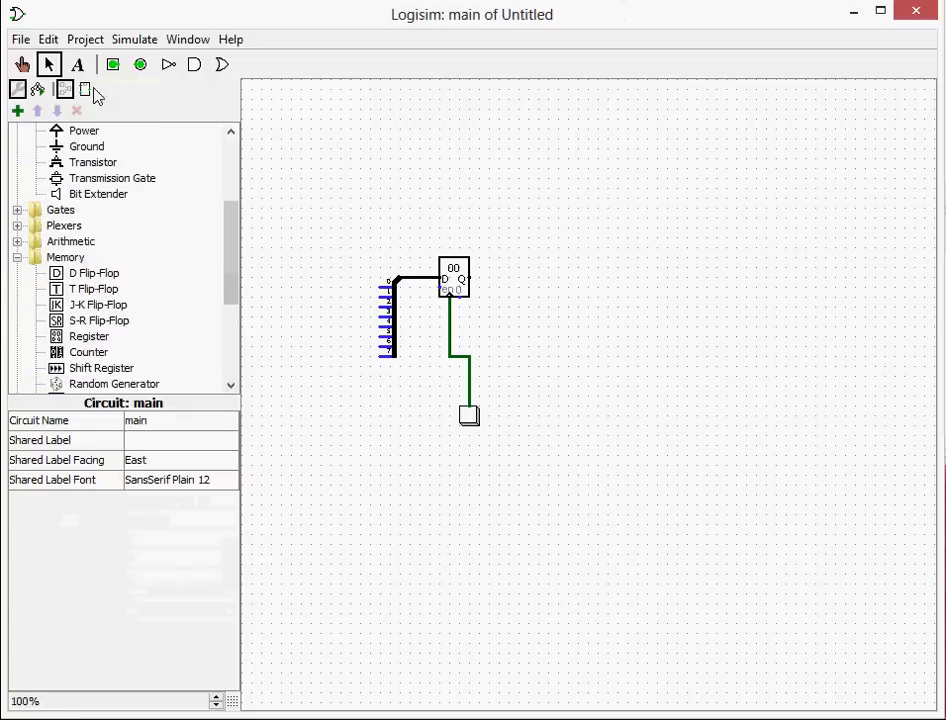
# Delete the splitter beside the register.
pyautogui.click(113, 65)
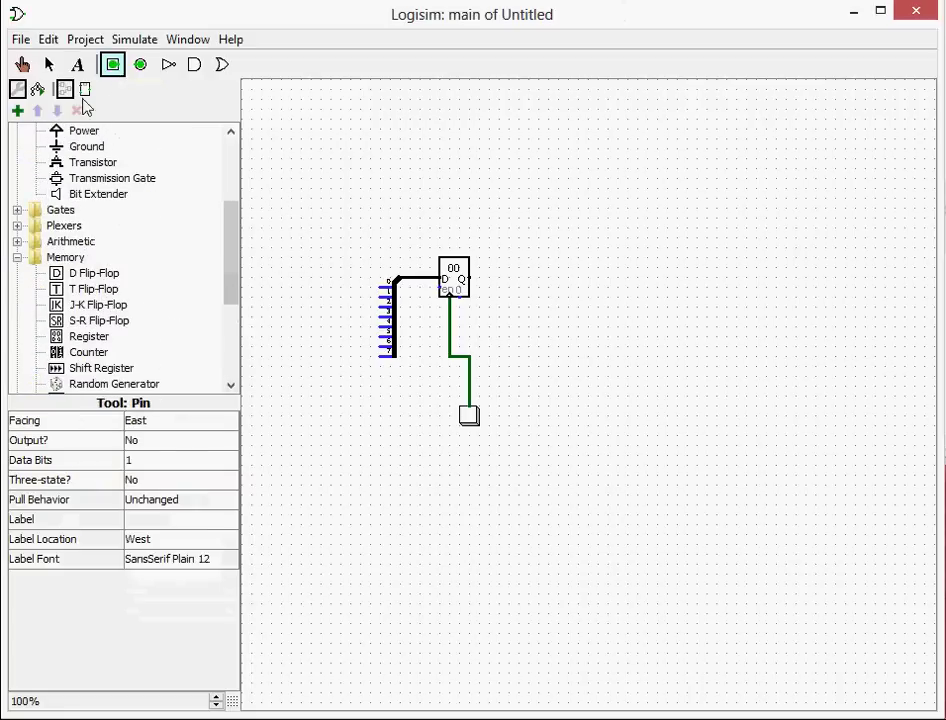
pyautogui.click(47, 62)
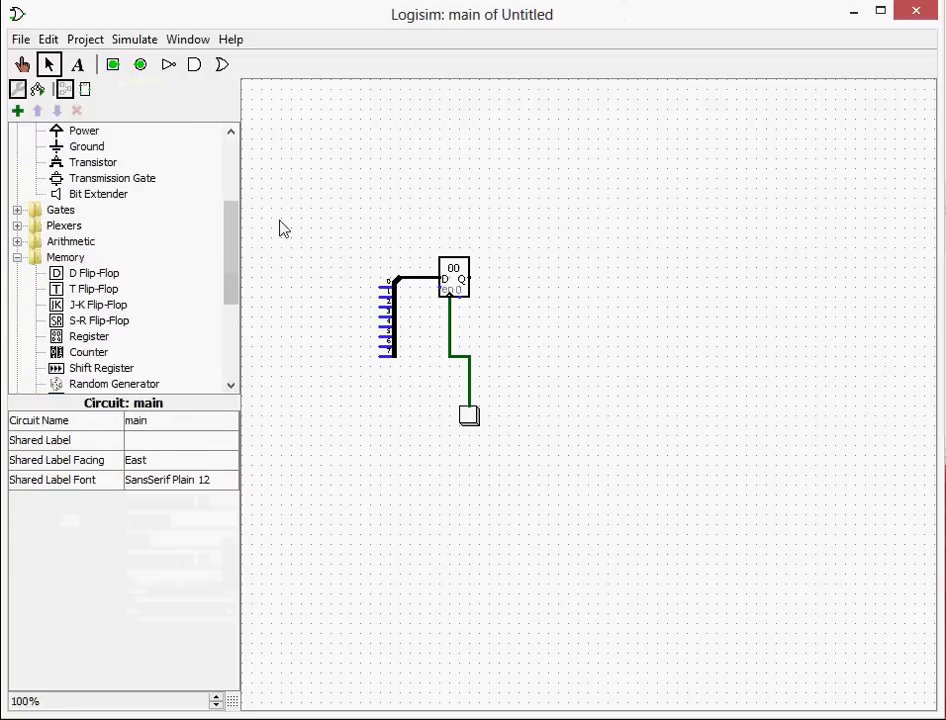
pyautogui.click(392, 302)
pyautogui.press('Delete')
# Place an 8-bit input pin at the register's D input and run a wire right from Q.
pyautogui.click(113, 64)
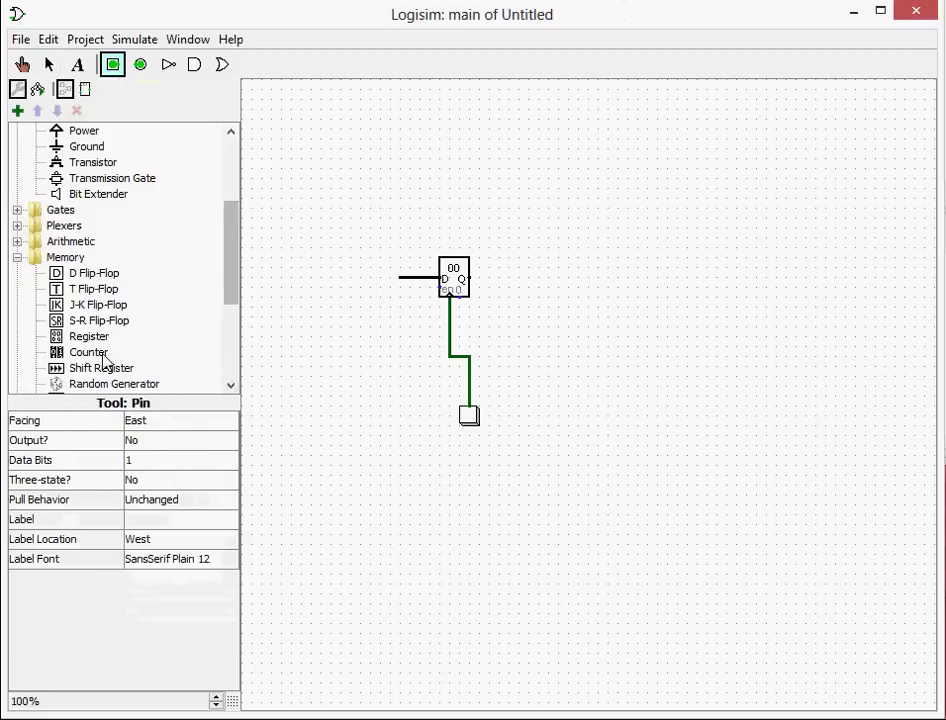
pyautogui.click(186, 460)
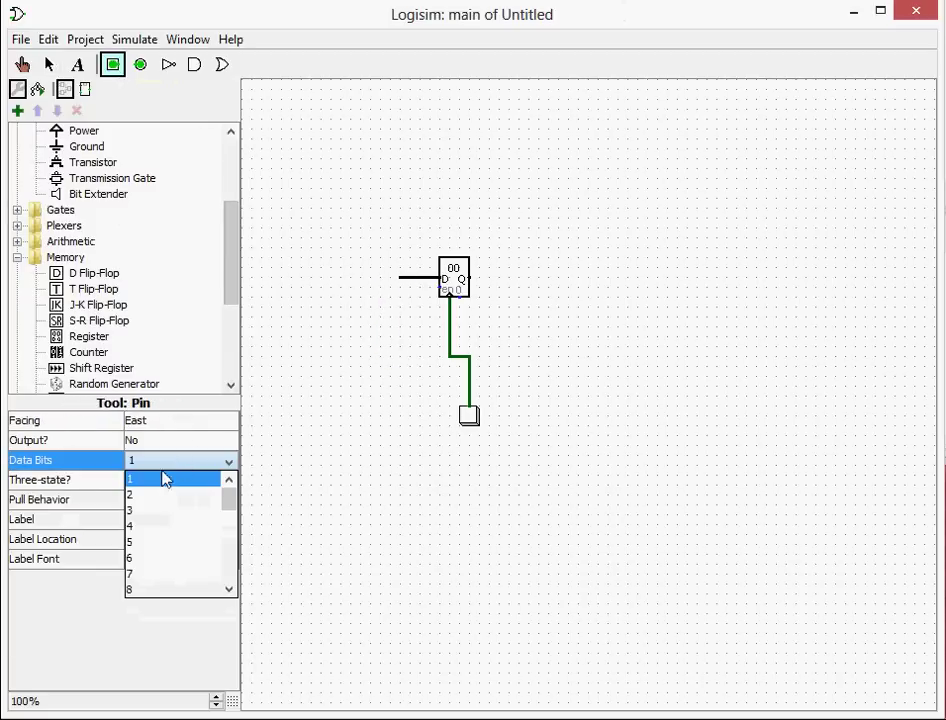
pyautogui.click(165, 591)
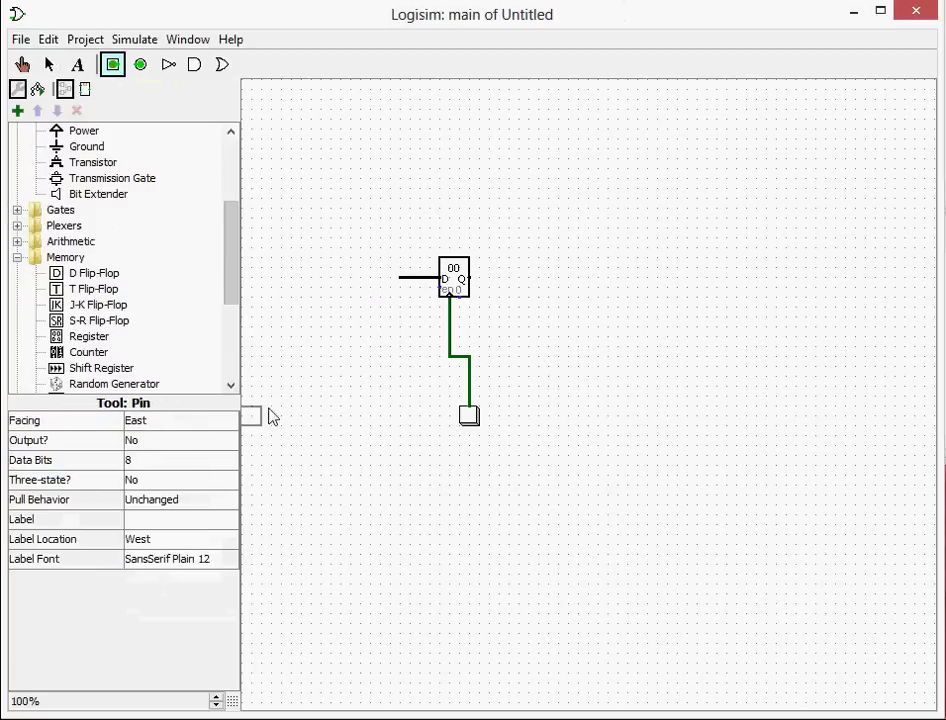
pyautogui.click(403, 281)
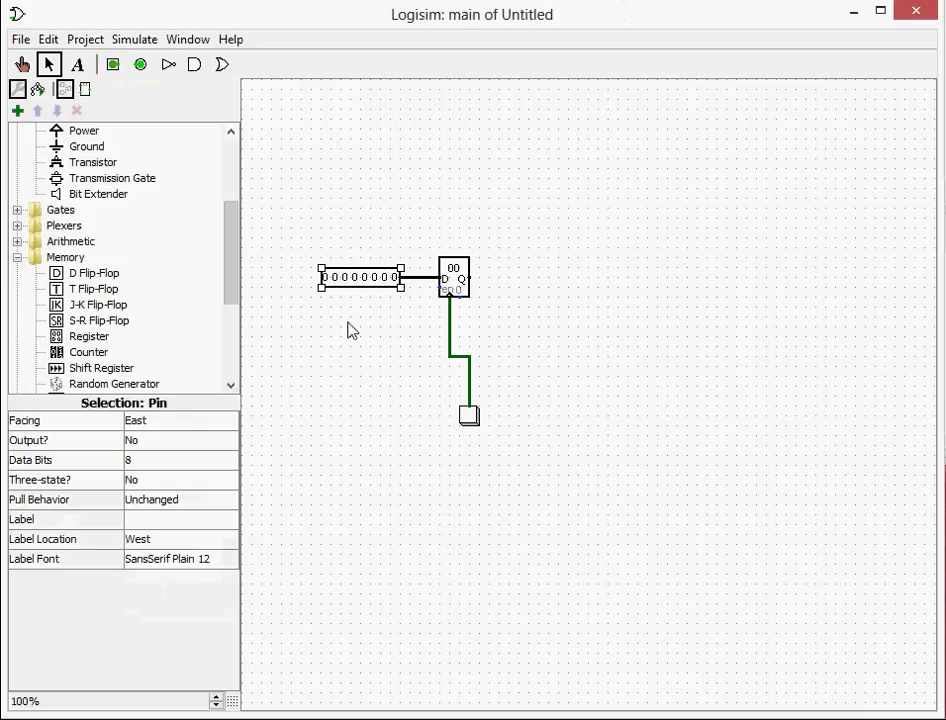
pyautogui.click(395, 366)
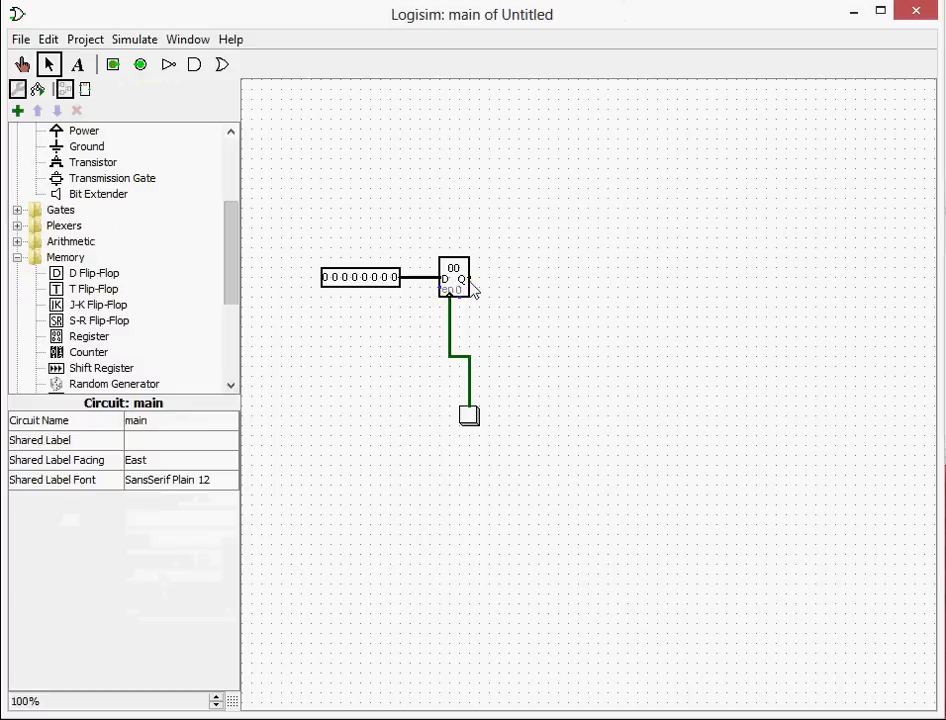
pyautogui.moveTo(469, 287); pyautogui.dragTo(570, 278)
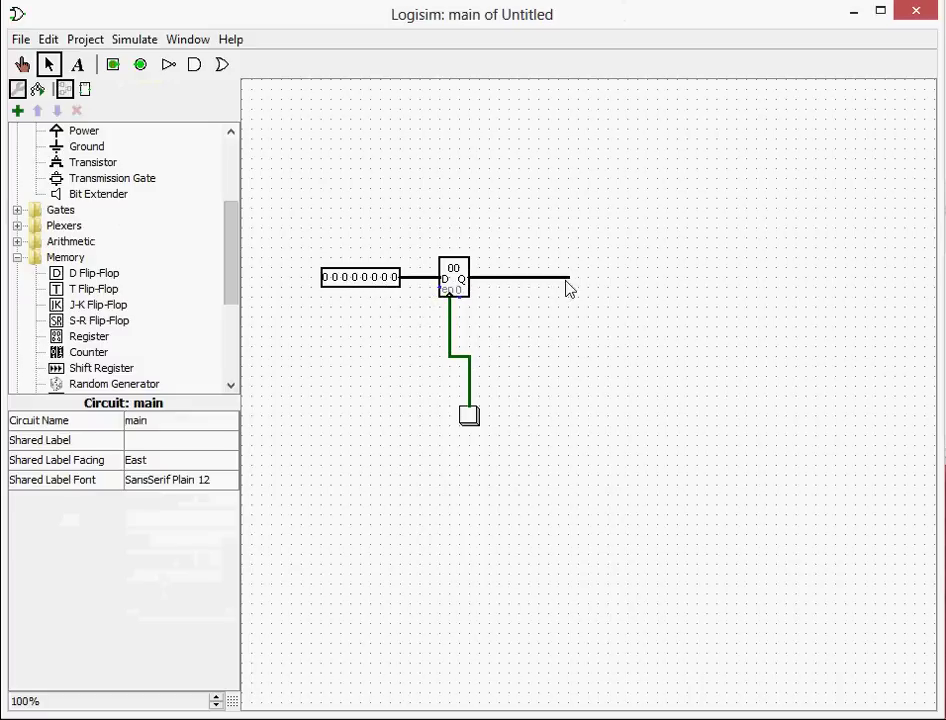
# Place an LED matrix with 8 columns and 1 row below the output wire.
pyautogui.scroll(-4, 57, 380)
pyautogui.click(88, 356)
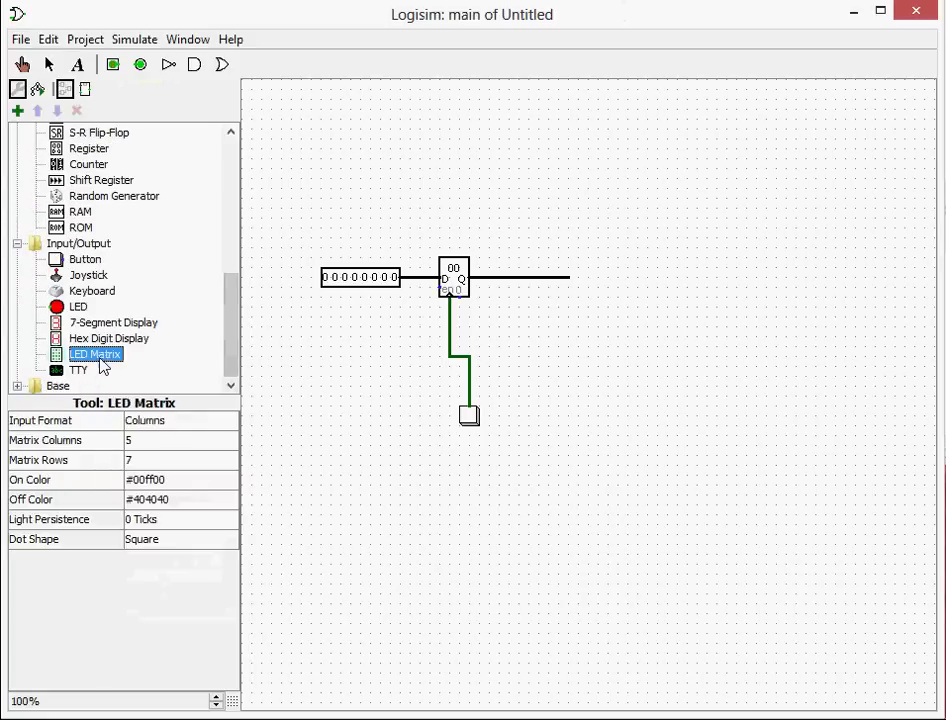
pyautogui.click(147, 445)
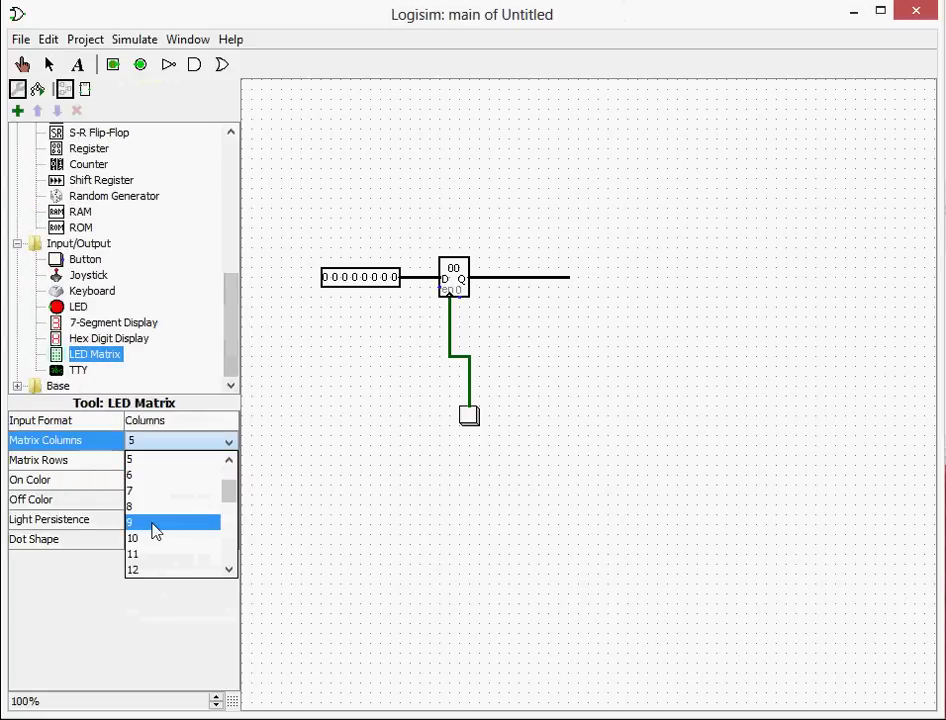
pyautogui.scroll(2, 152, 532)
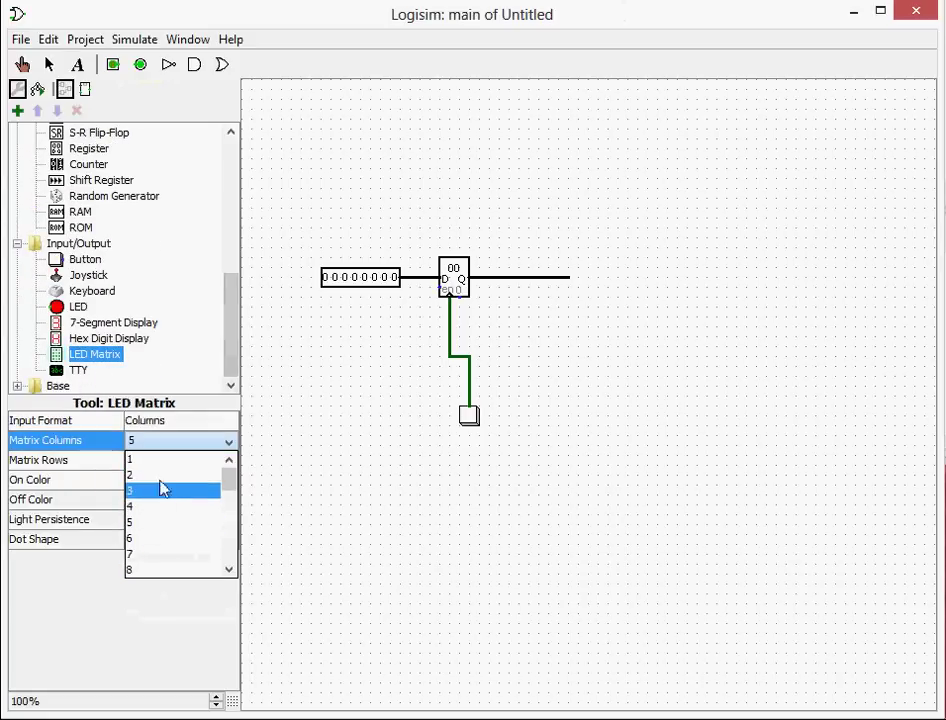
pyautogui.scroll(-1, 178, 543)
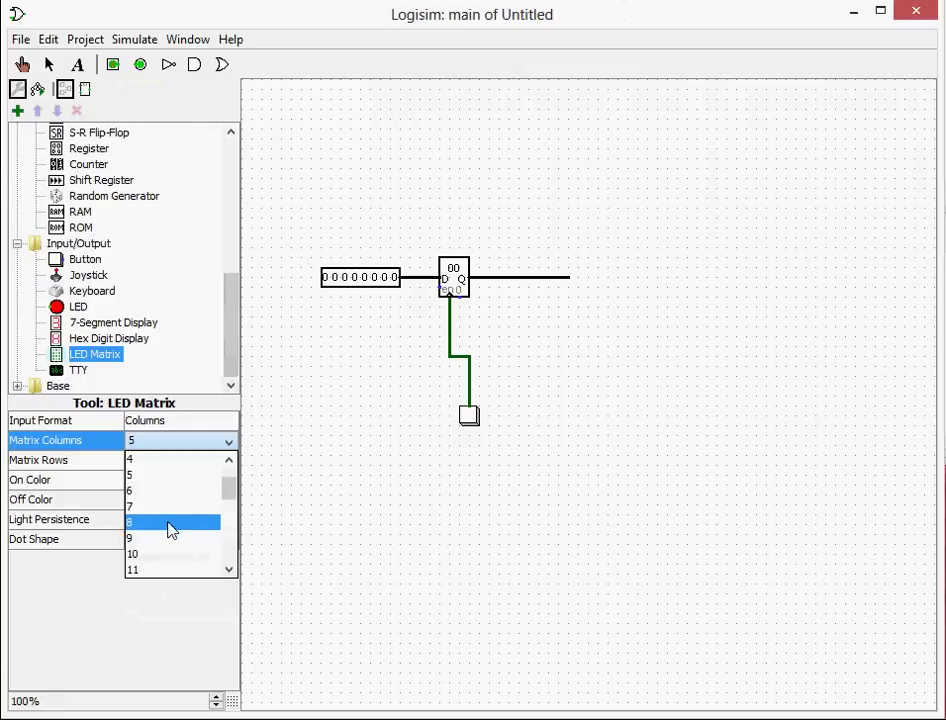
pyautogui.click(171, 524)
pyautogui.click(176, 464)
pyautogui.scroll(2, 183, 490)
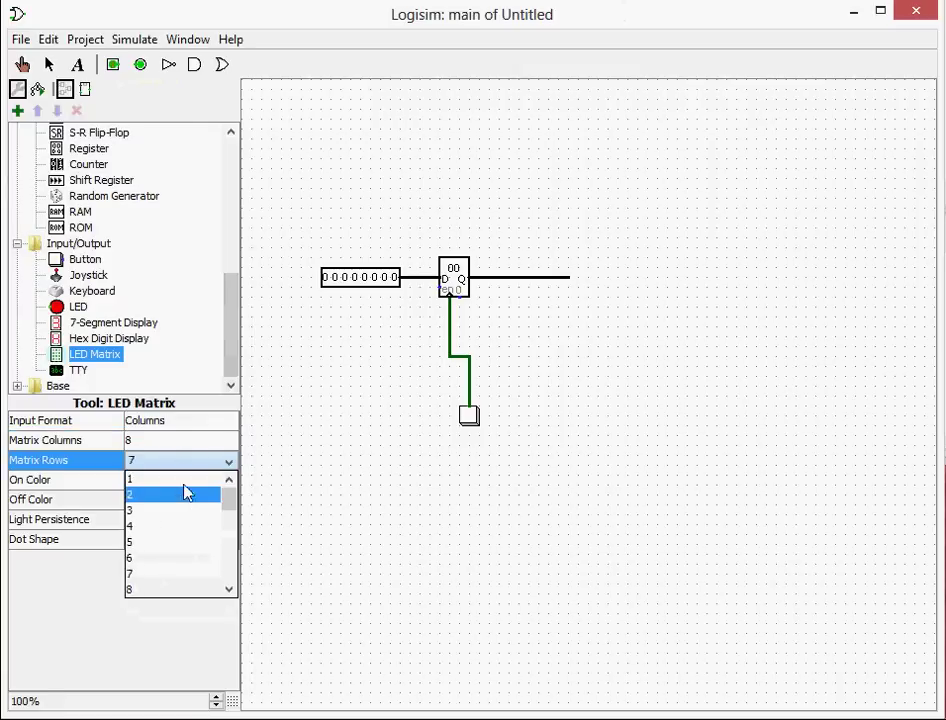
pyautogui.click(180, 478)
pyautogui.click(487, 345)
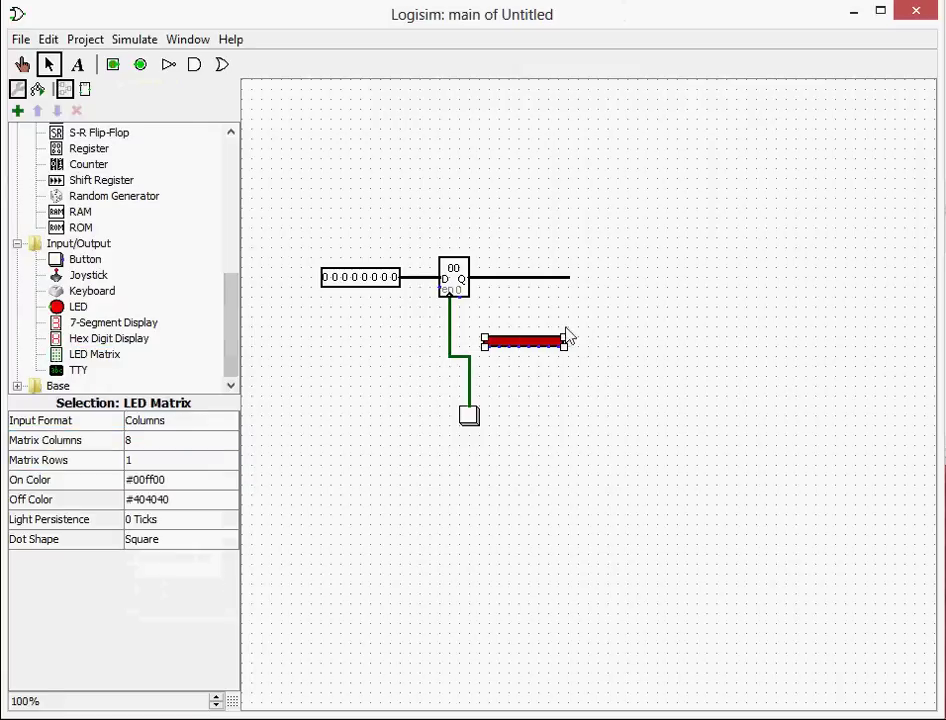
# Set the matrix input format to Rows and move it onto the output wire's end.
pyautogui.click(220, 421)
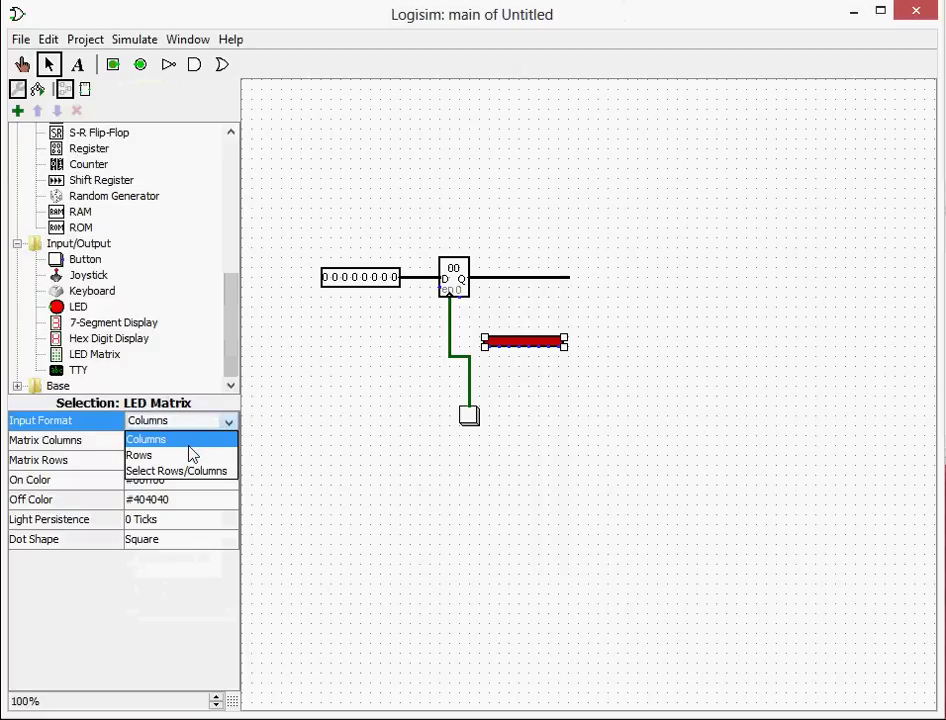
pyautogui.click(186, 455)
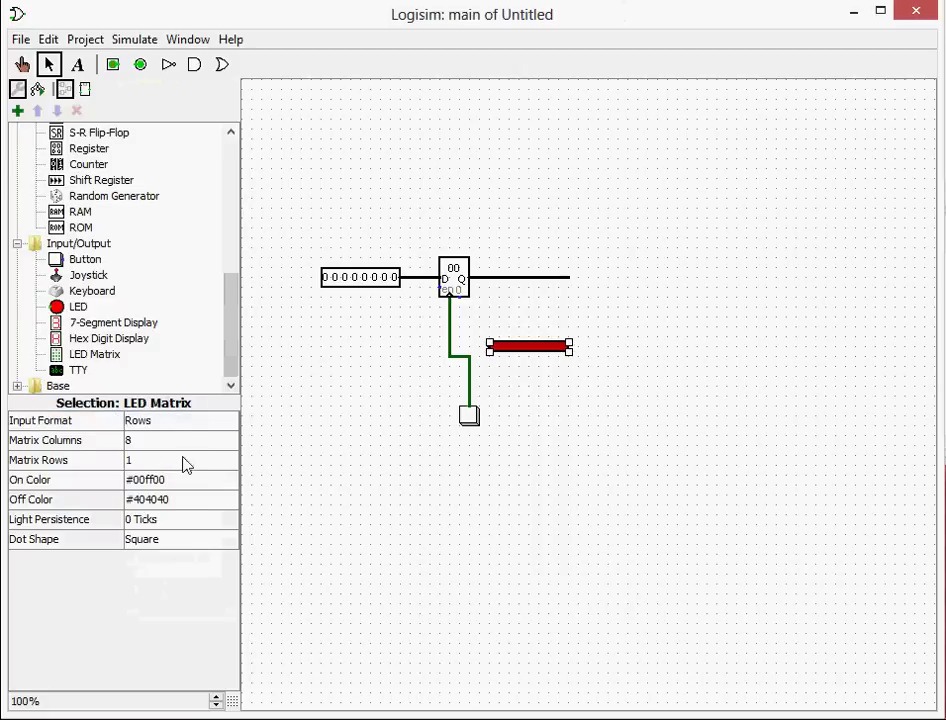
pyautogui.click(545, 350)
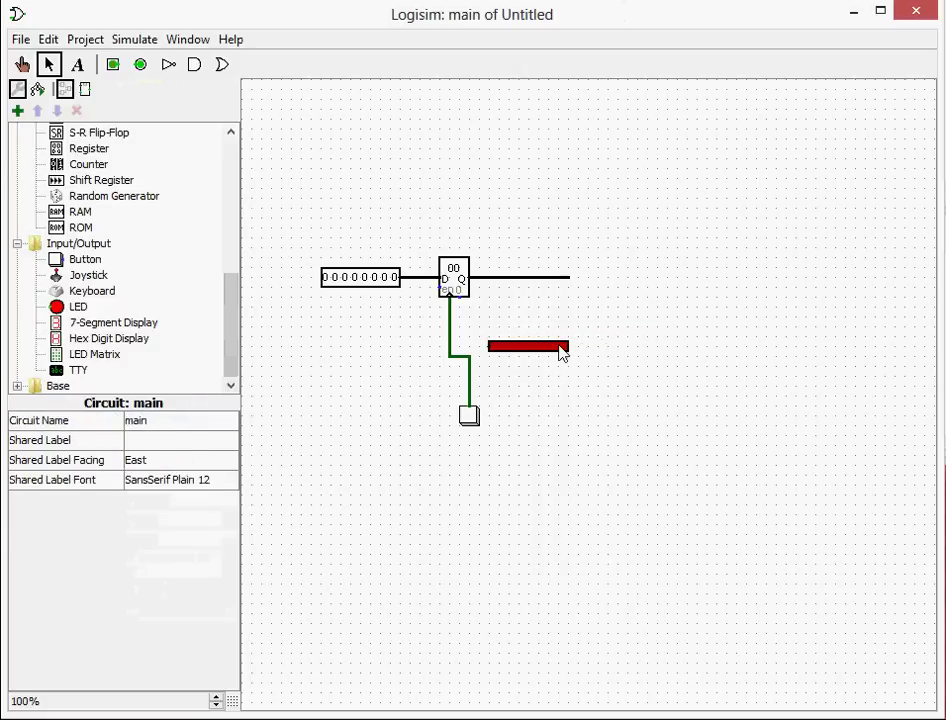
pyautogui.moveTo(561, 352); pyautogui.dragTo(641, 283)
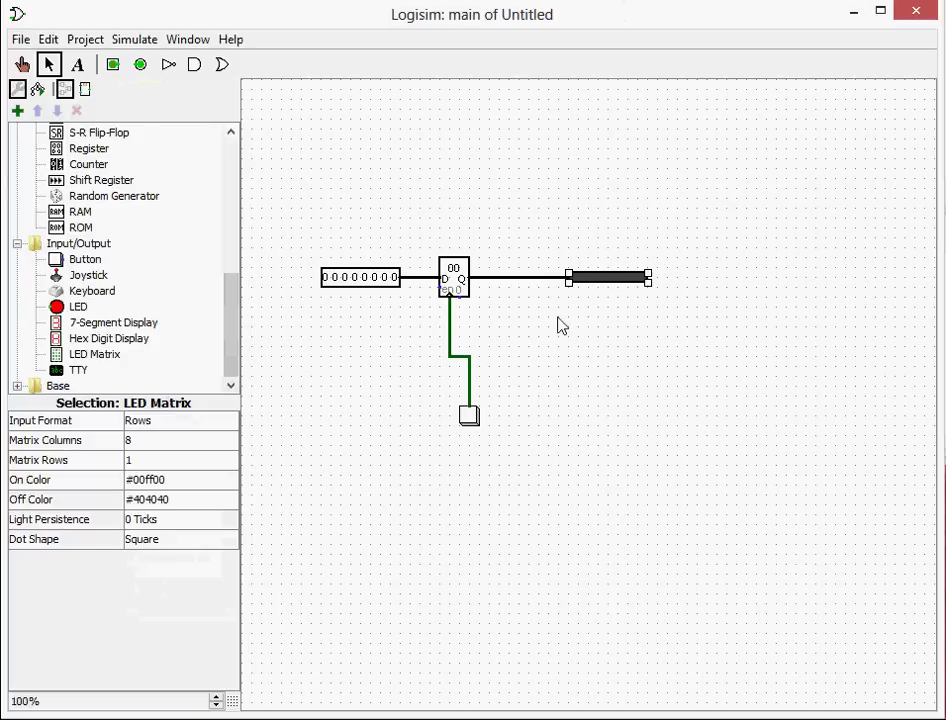
pyautogui.click(556, 364)
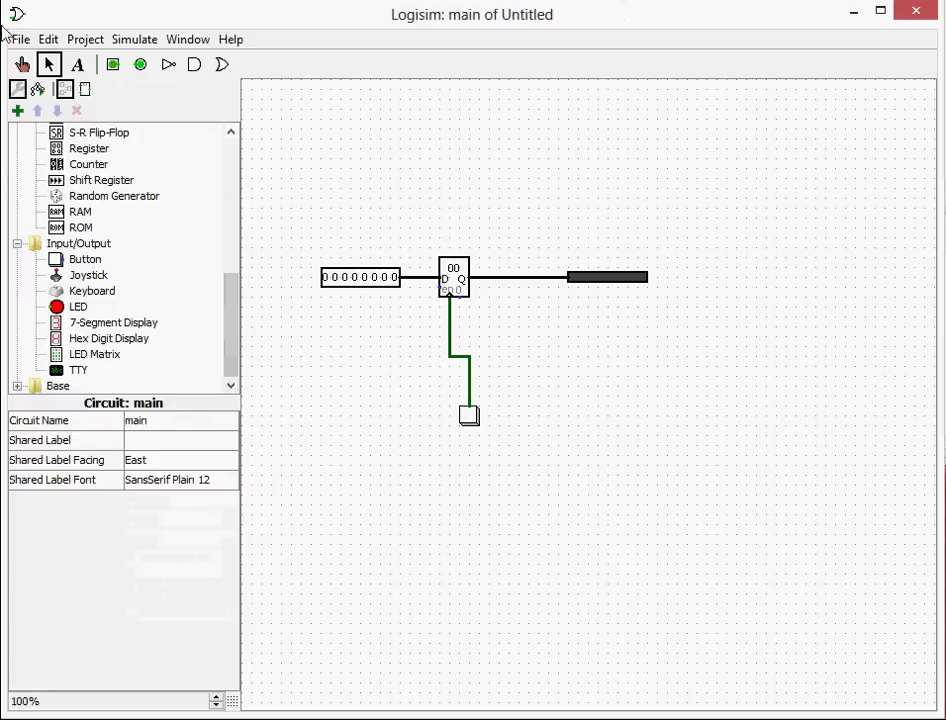
# Set the input pin to 01001010 and press the button to latch it into the register.
pyautogui.click(22, 64)
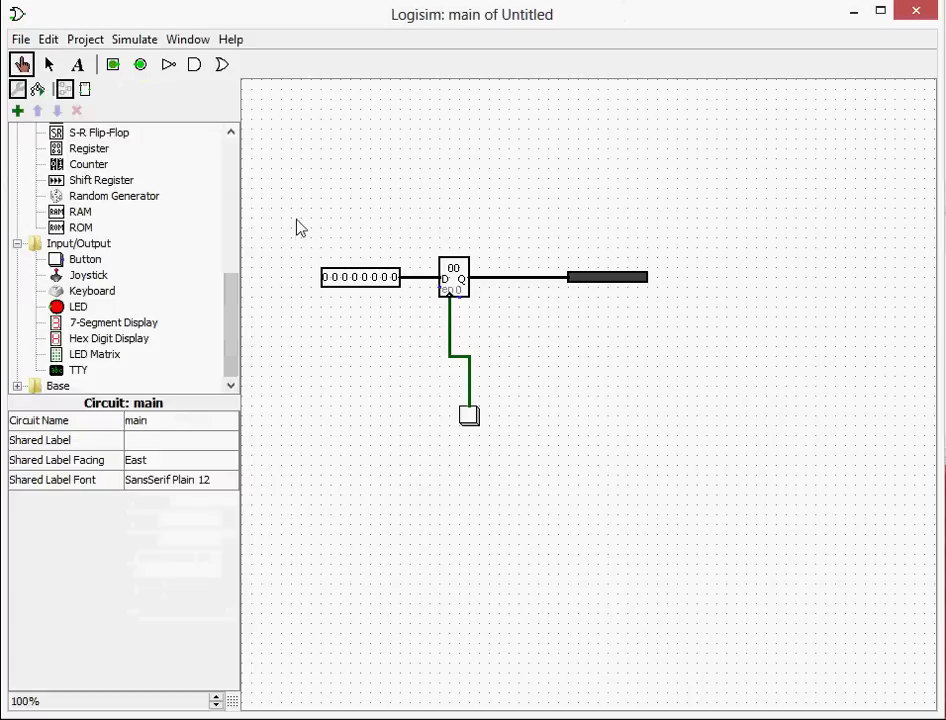
pyautogui.click(338, 284)
pyautogui.click(365, 284)
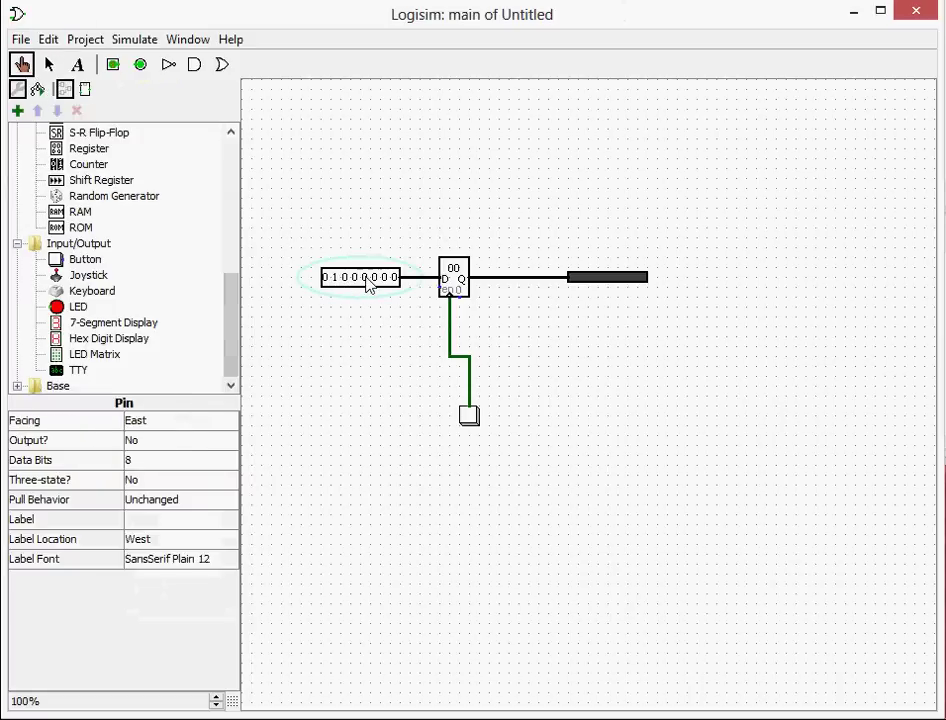
pyautogui.click(386, 281)
pyautogui.click(470, 416)
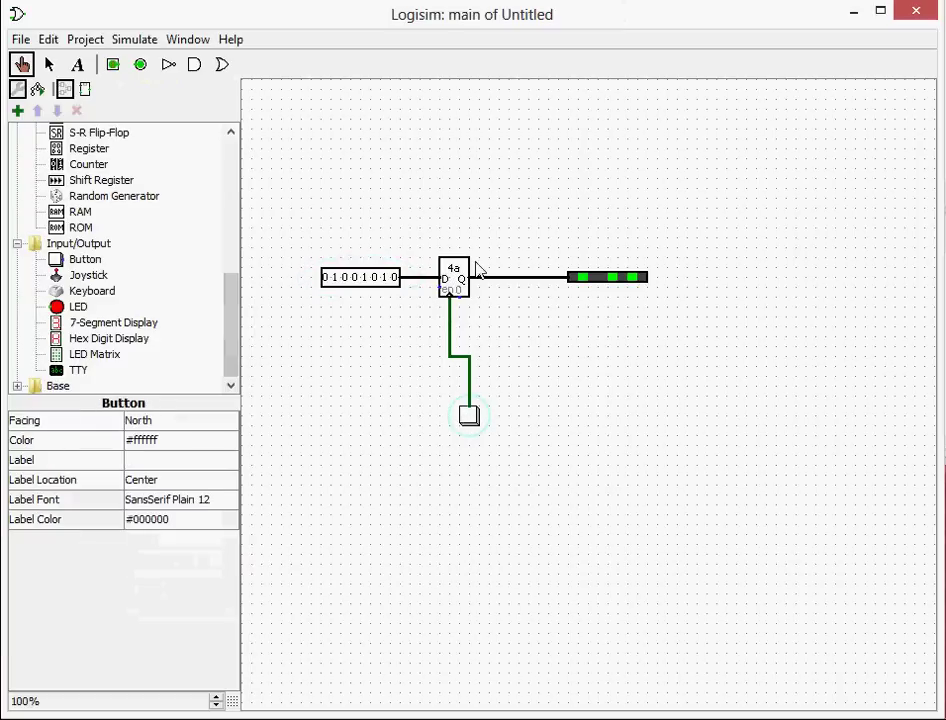
# Clear the input pin's three 1-bits back to 00000000.
pyautogui.click(384, 283)
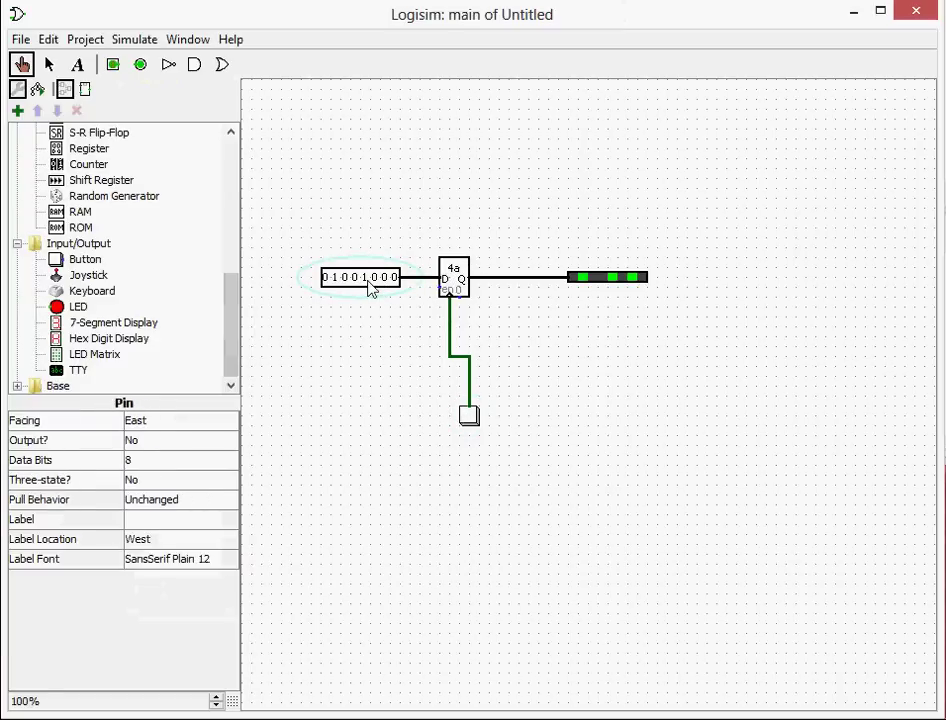
pyautogui.click(363, 281)
pyautogui.click(337, 280)
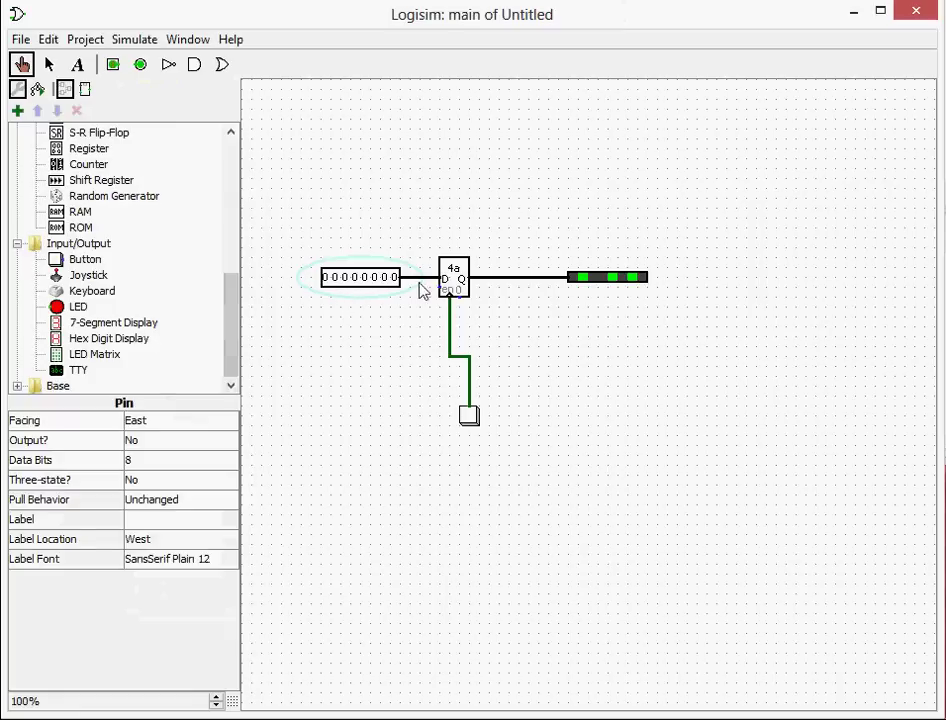